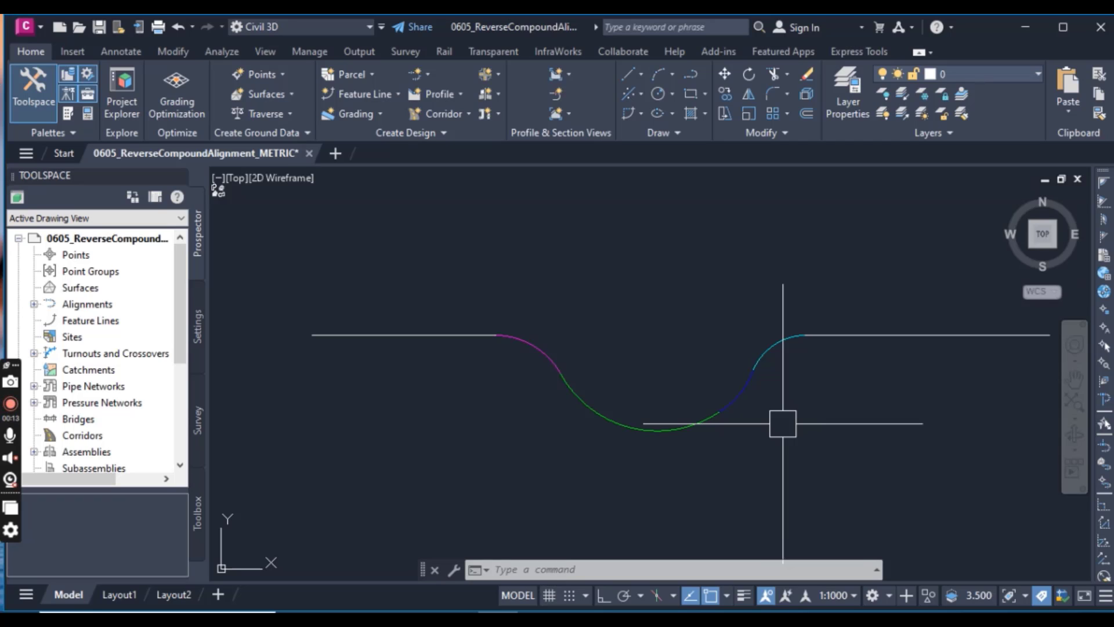
pyautogui.scroll(-3, 760, 406)
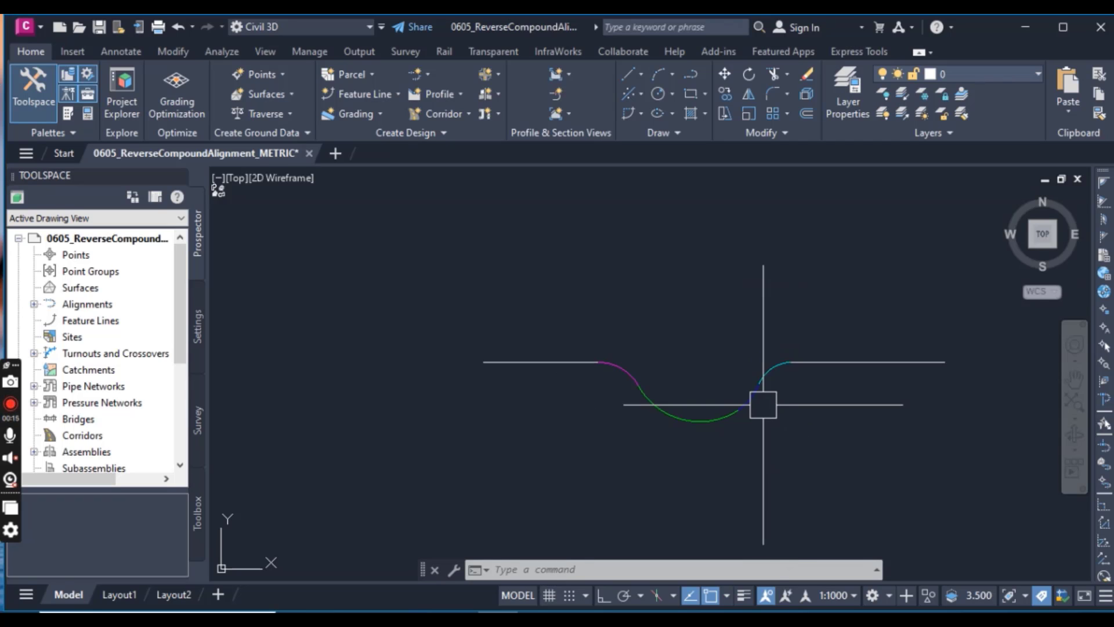
pyautogui.scroll(3, 824, 424)
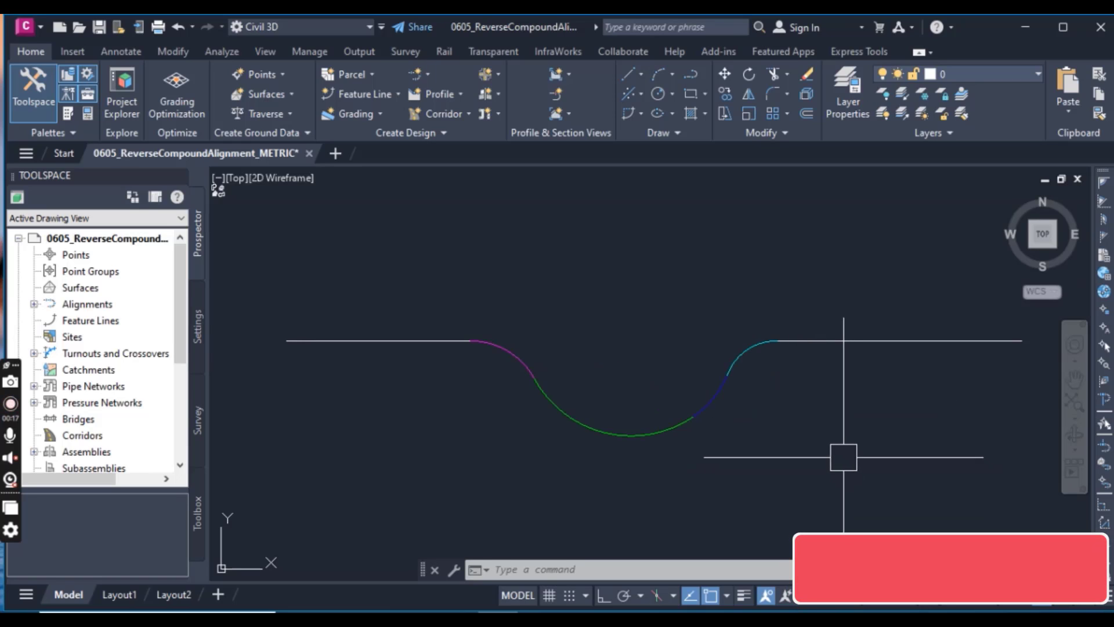
pyautogui.moveTo(842, 454); pyautogui.dragTo(813, 443, button='middle')
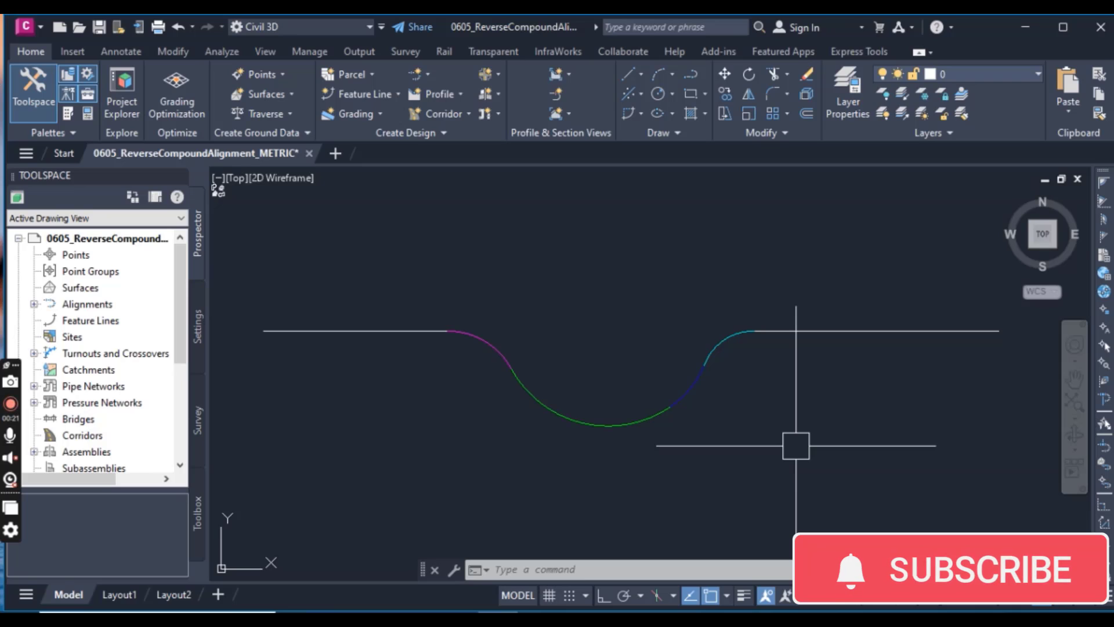
pyautogui.scroll(-2, 796, 446)
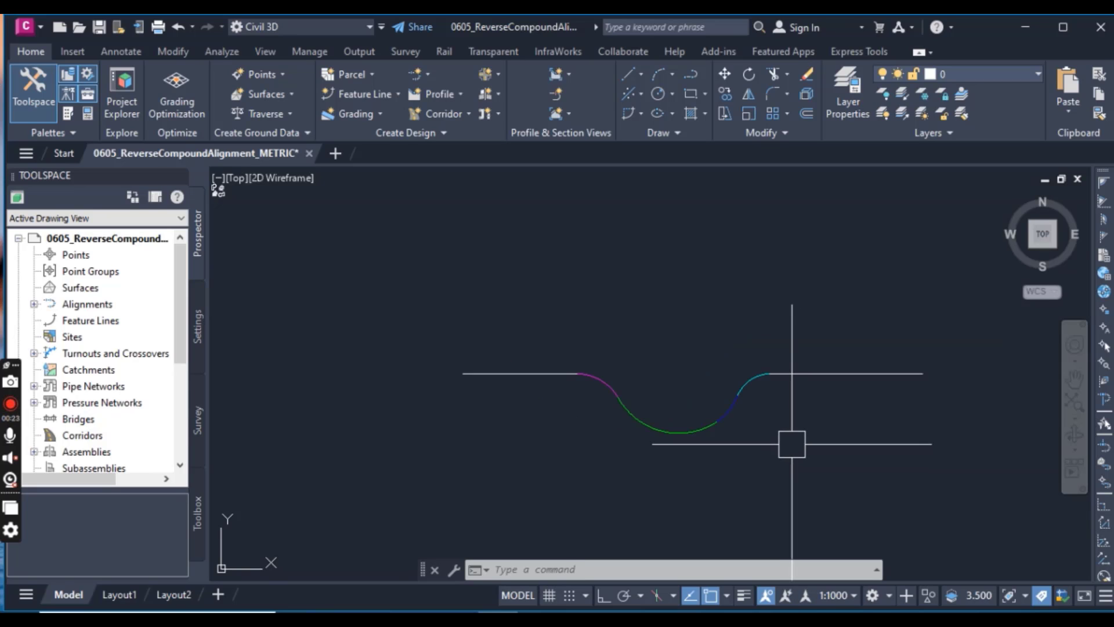
pyautogui.scroll(2, 791, 441)
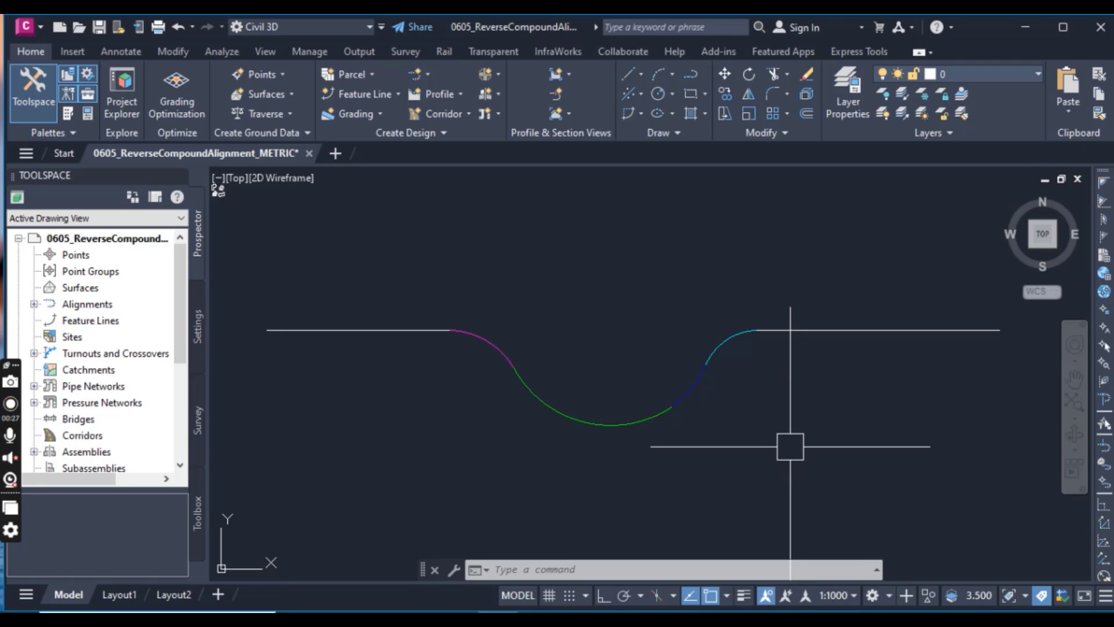
pyautogui.scroll(-2, 790, 446)
pyautogui.scroll(2, 791, 451)
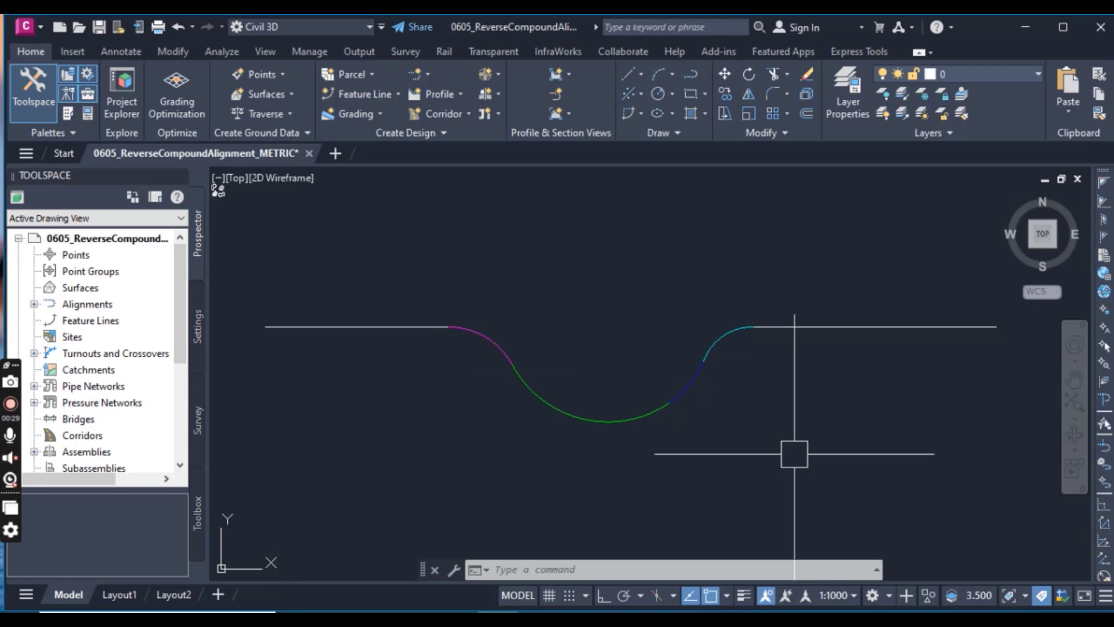
pyautogui.scroll(-2, 720, 436)
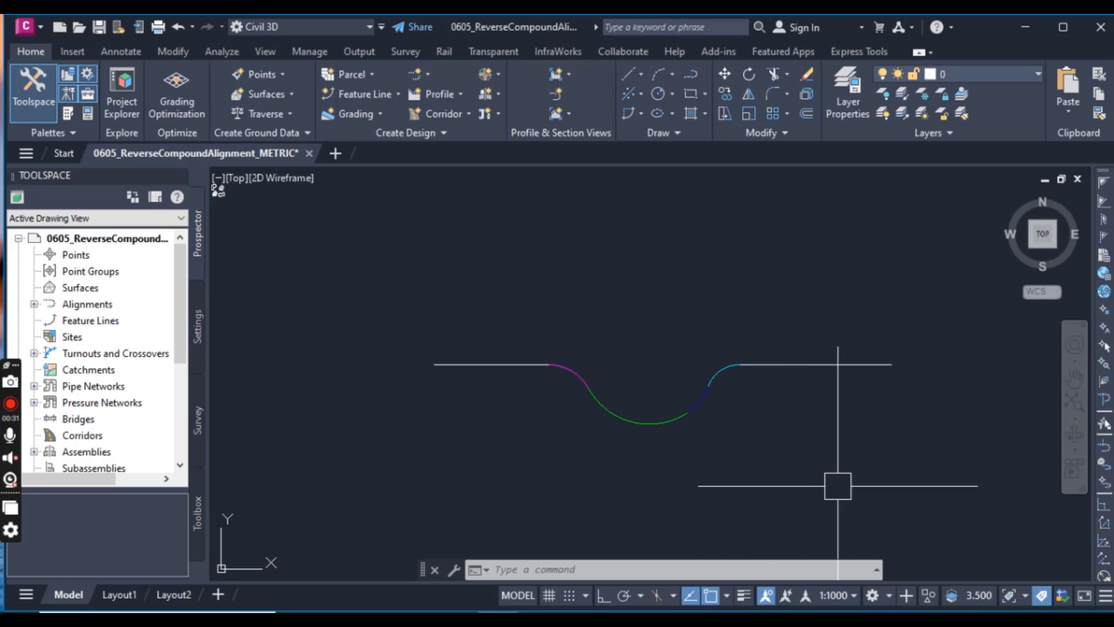
pyautogui.scroll(2, 814, 430)
pyautogui.scroll(-2, 793, 399)
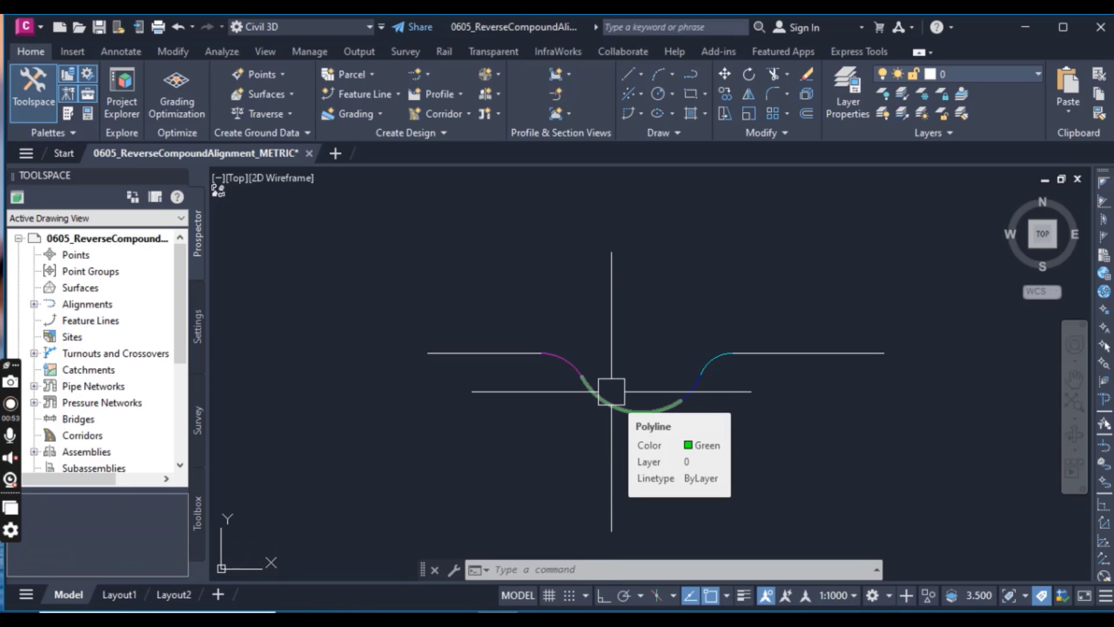
# - Clear all running object snap modes and enable only the Endpoint snap
pyautogui.click(726, 596)
pyautogui.click(738, 573)
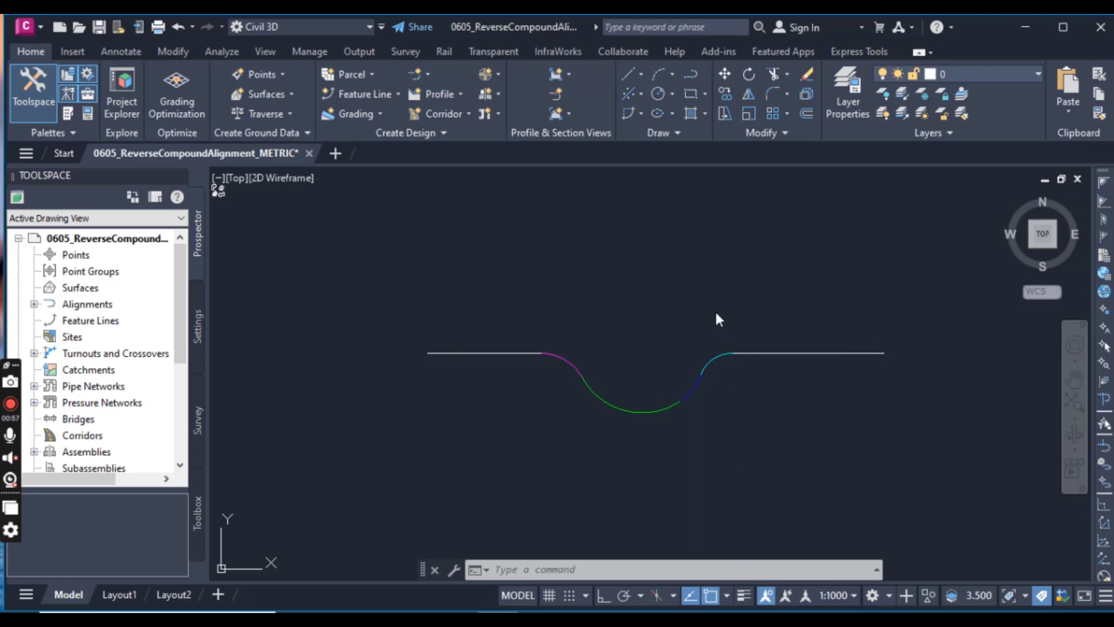
pyautogui.click(689, 250)
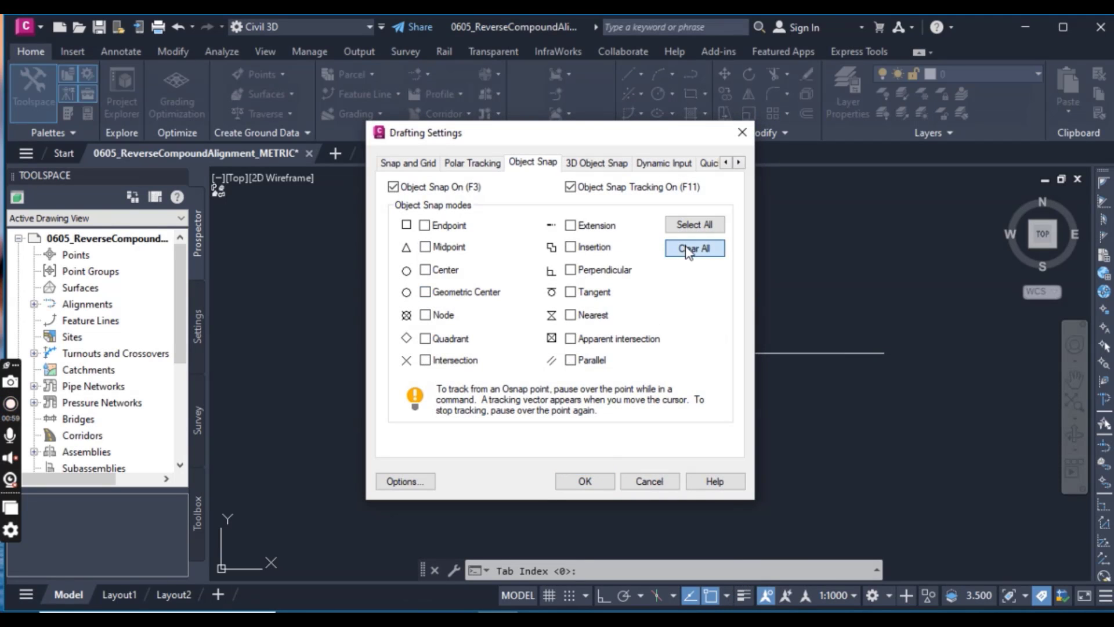
pyautogui.click(425, 226)
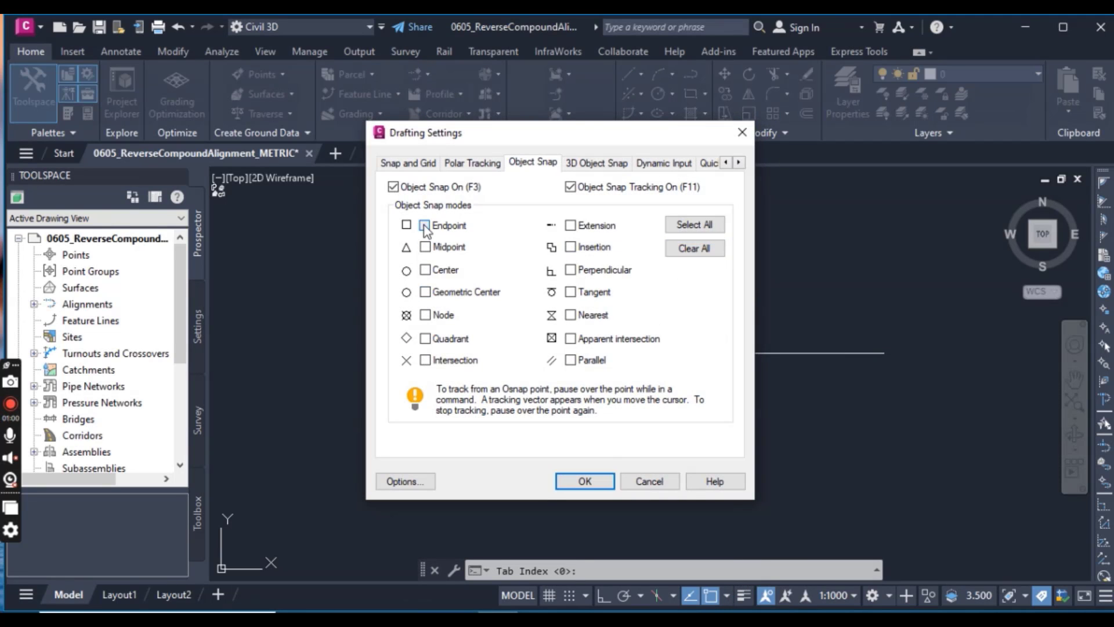
pyautogui.click(585, 482)
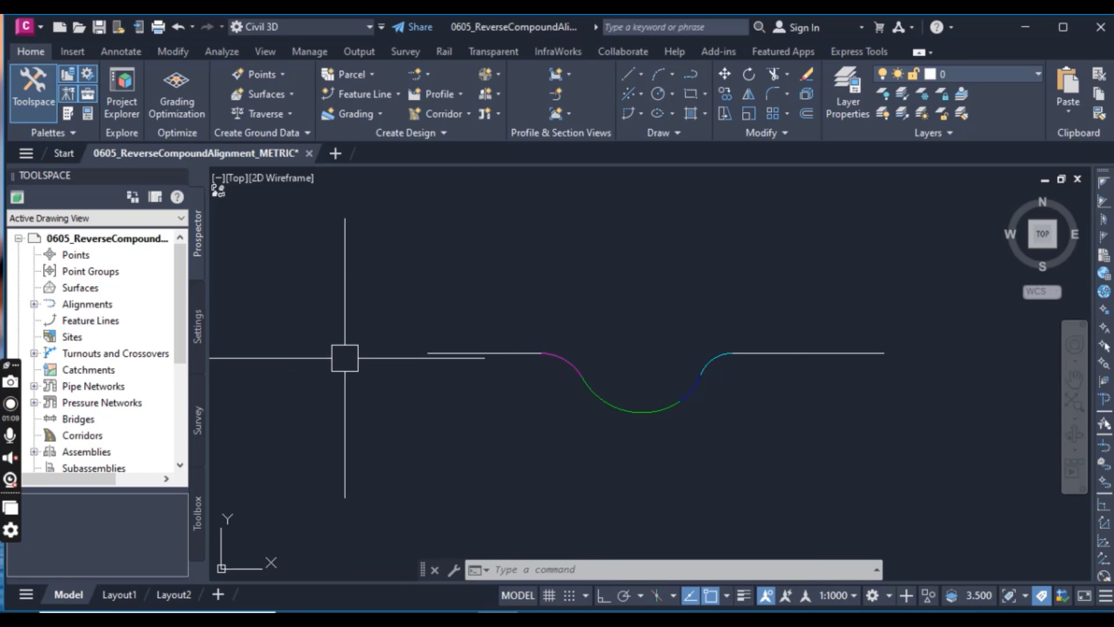
# - Start a new alignment with the Alignment Creation Tools and name it Reverse-Compound
pyautogui.click(426, 75)
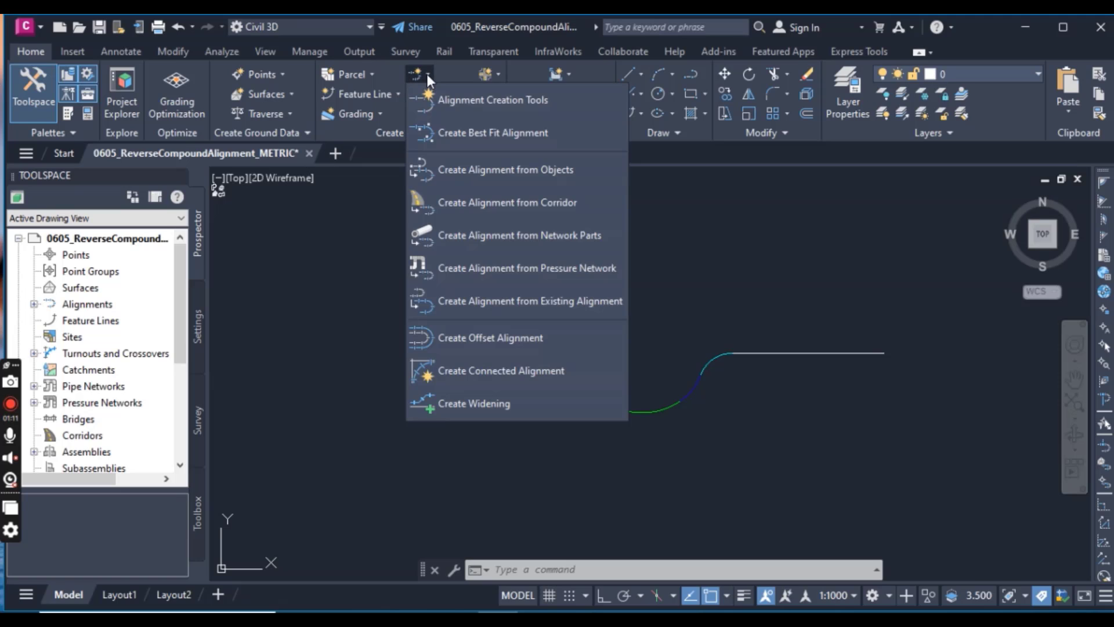
pyautogui.click(481, 100)
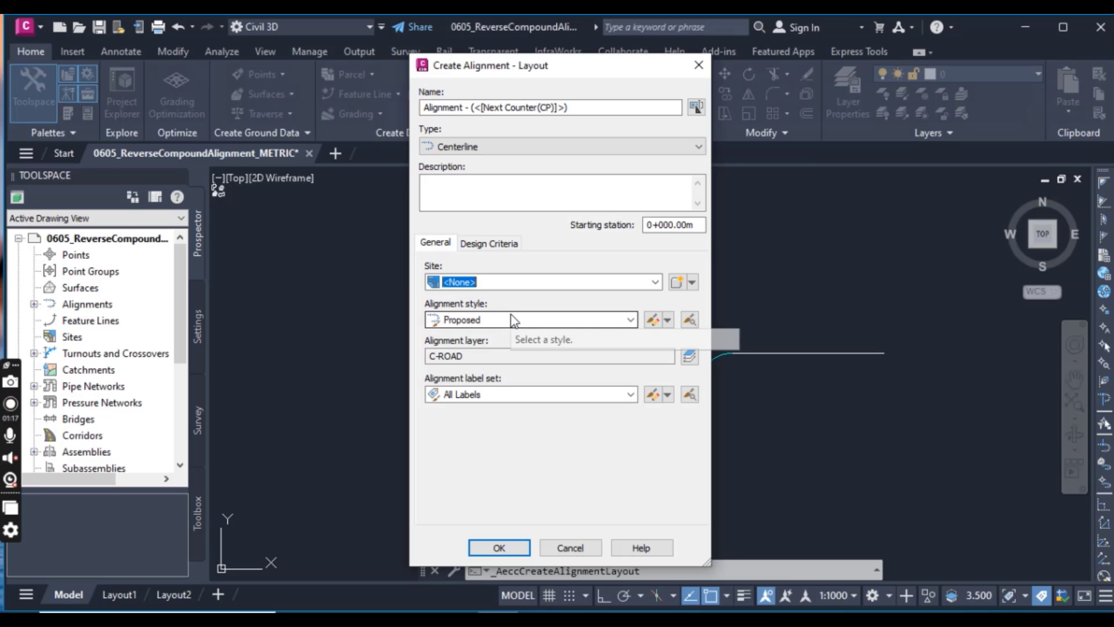
pyautogui.moveTo(580, 108); pyautogui.dragTo(396, 122)
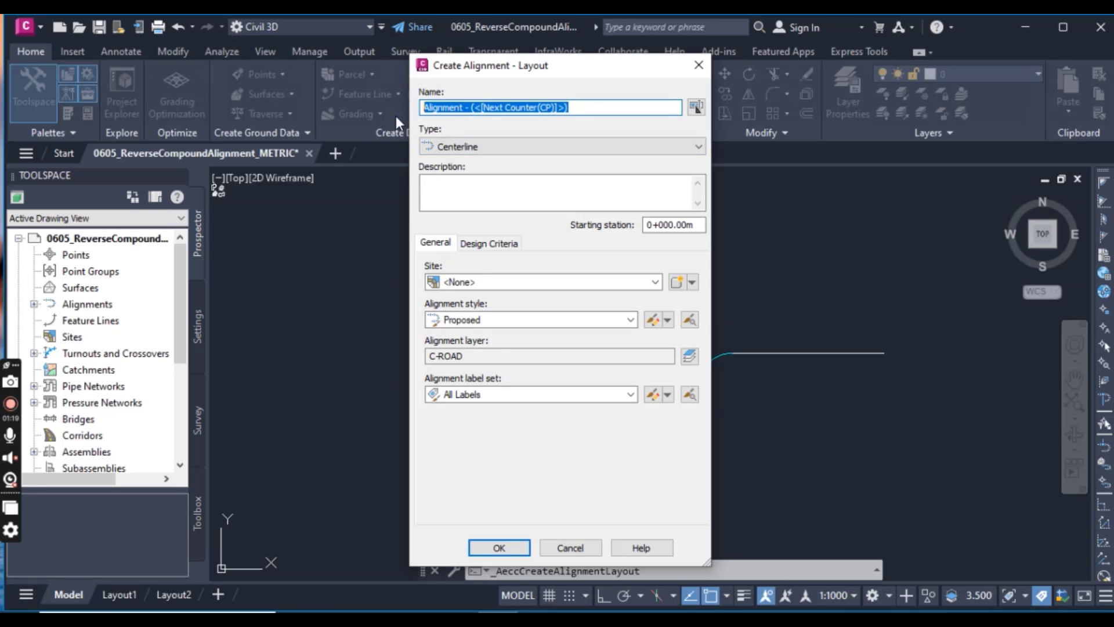
pyautogui.write('Rever')
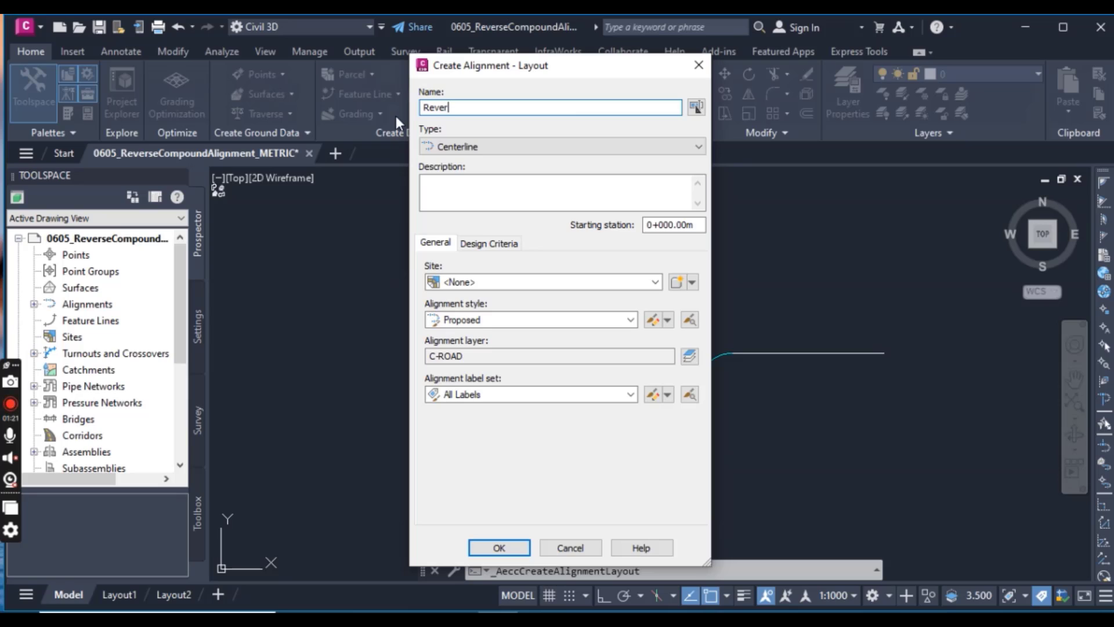
pyautogui.write('se-Compound')
# - Create the alignment with the Layout style and the Major Minor and Geometry Points label set
pyautogui.click(465, 320)
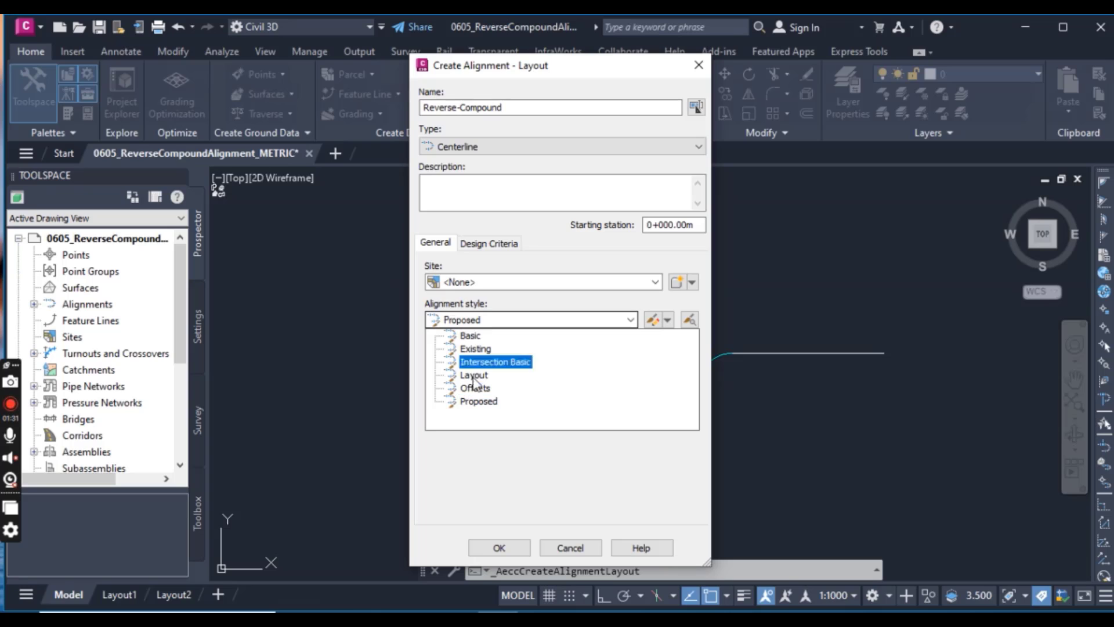
pyautogui.click(474, 374)
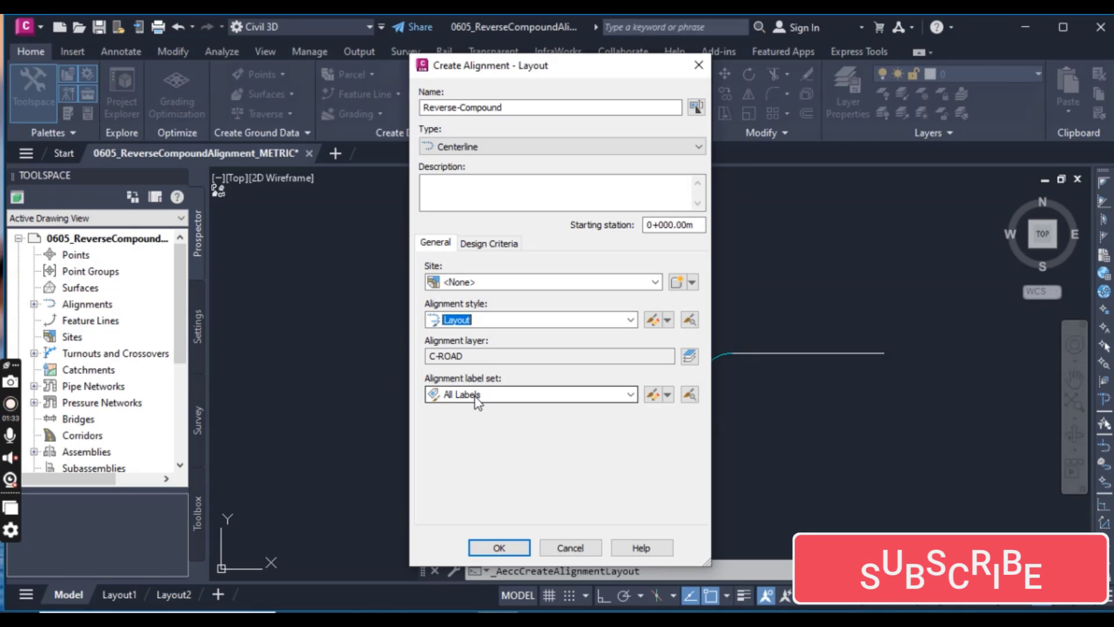
pyautogui.click(475, 398)
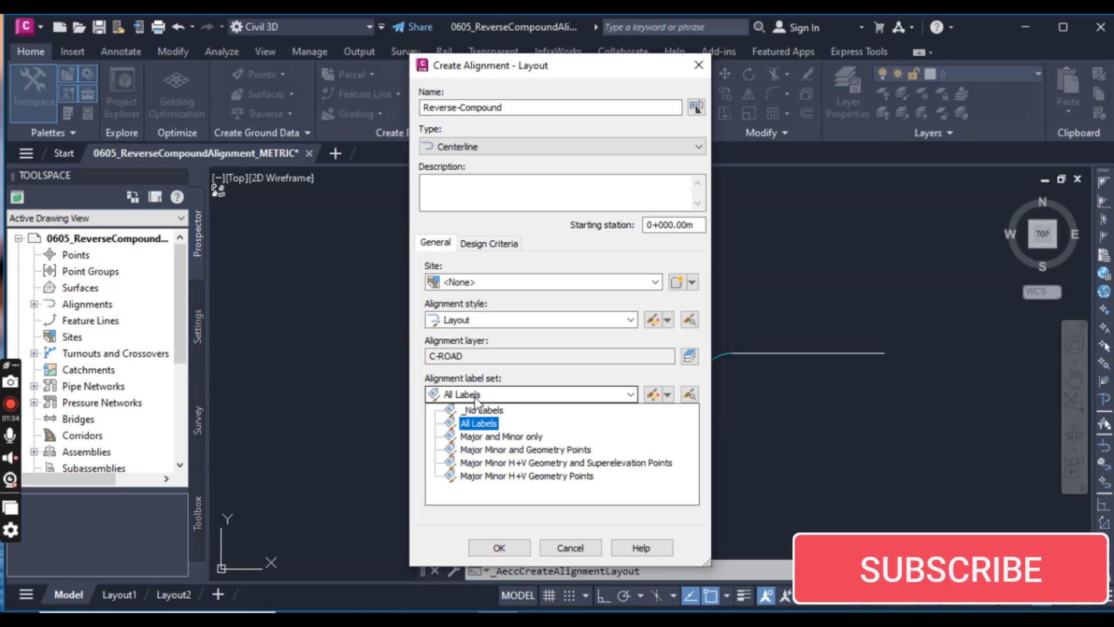
pyautogui.click(485, 448)
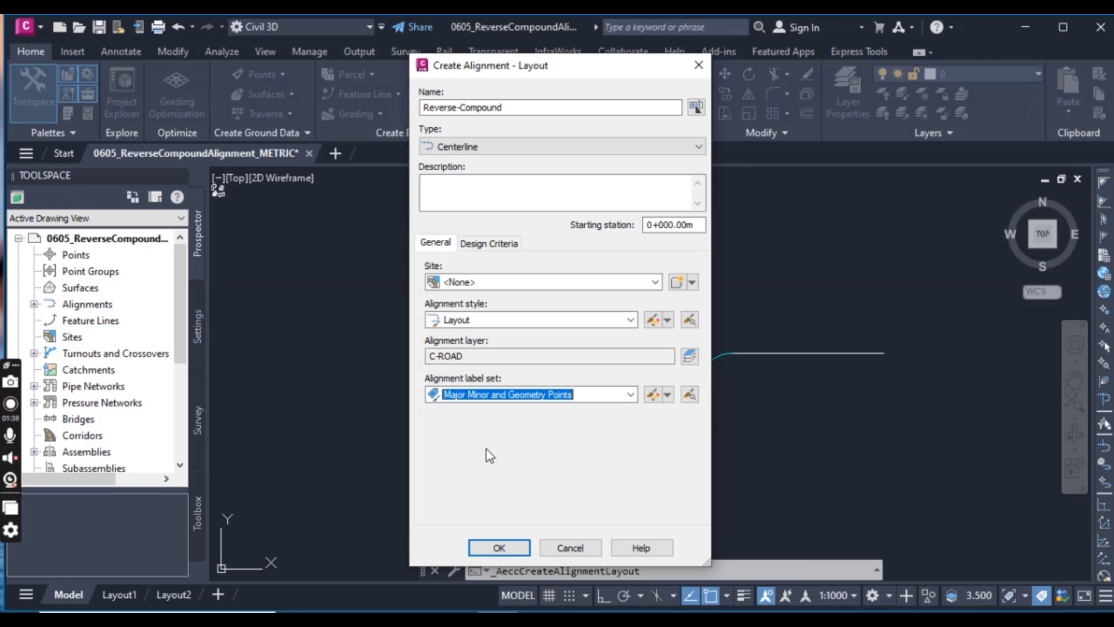
pyautogui.click(497, 549)
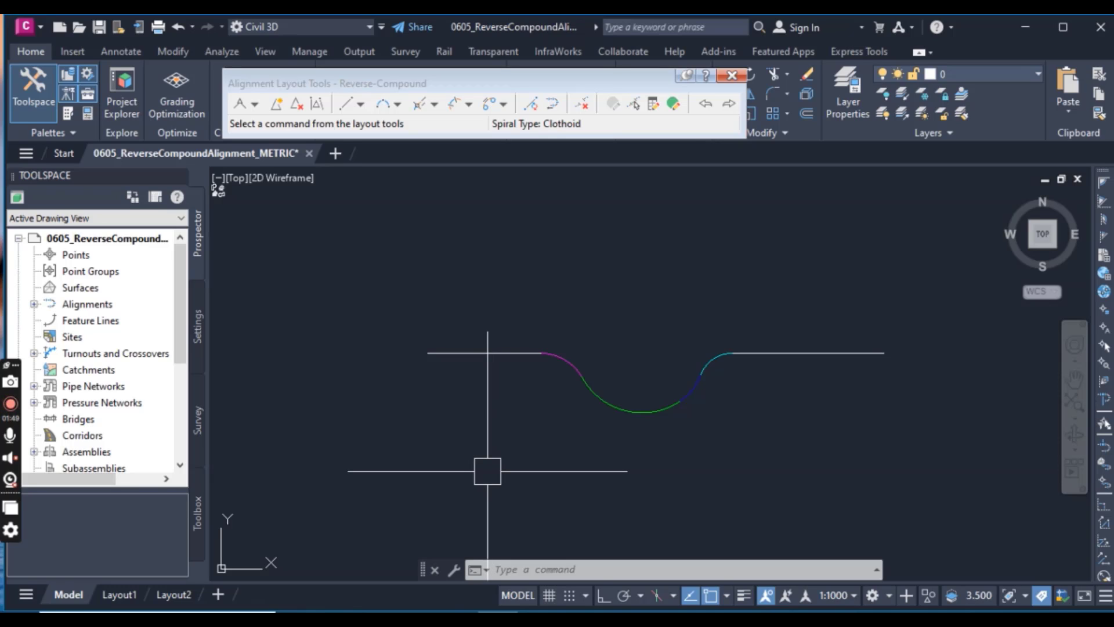
pyautogui.scroll(6, 462, 374)
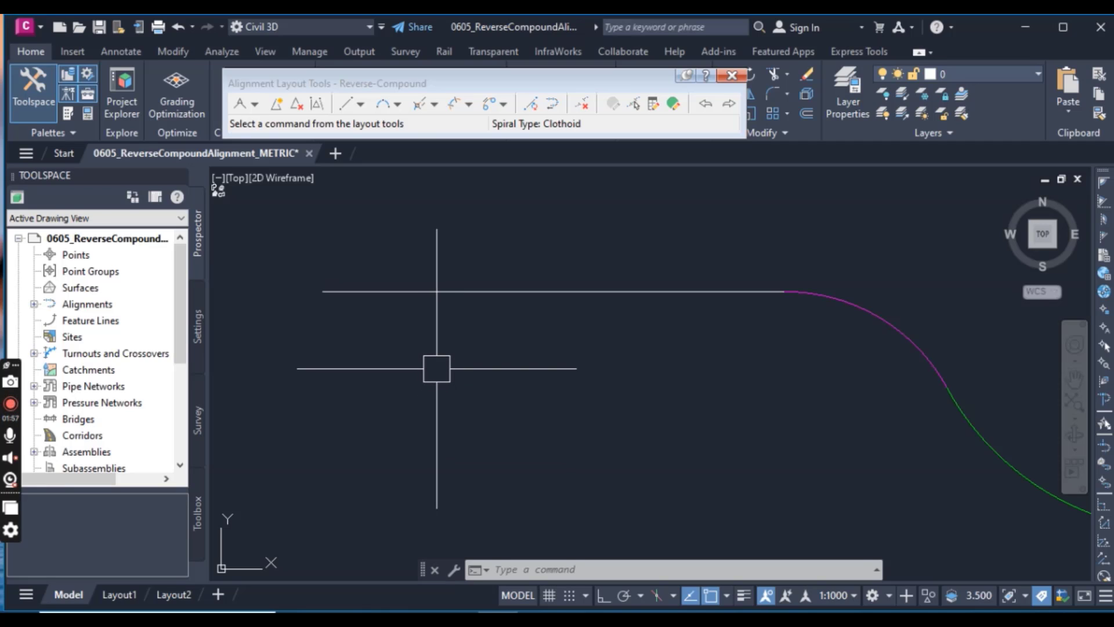
pyautogui.scroll(2, 806, 300)
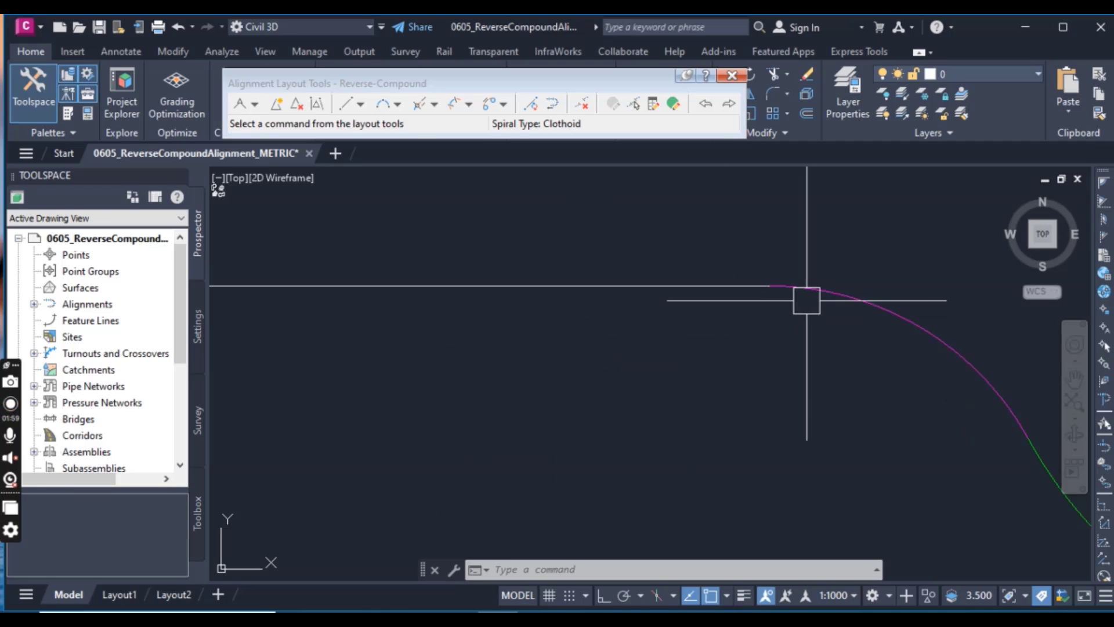
pyautogui.scroll(2, 806, 300)
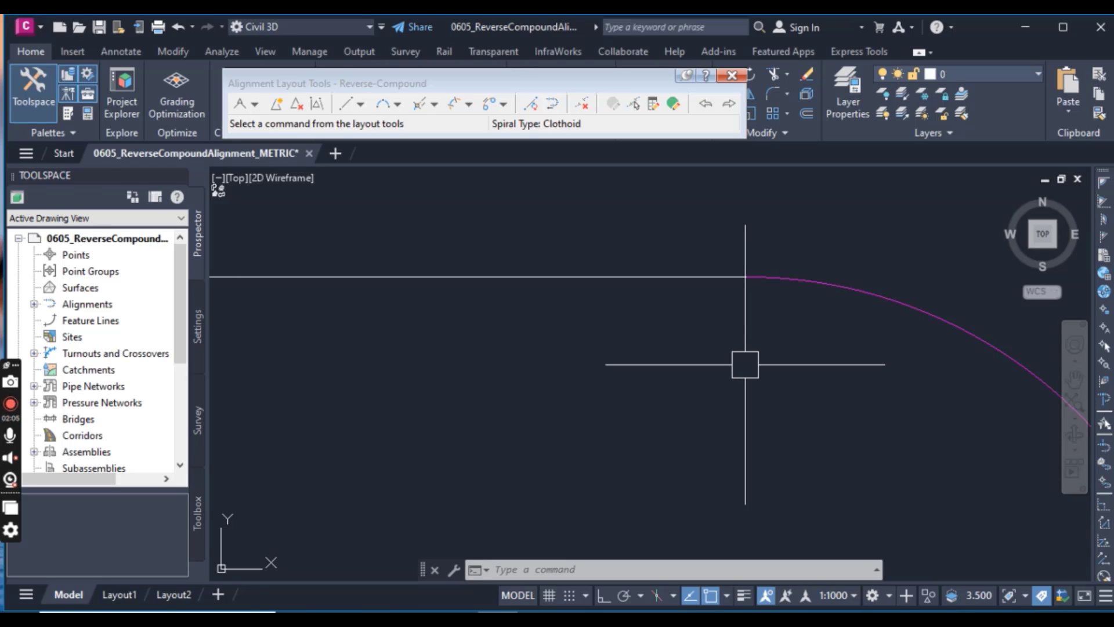
pyautogui.scroll(-4, 638, 354)
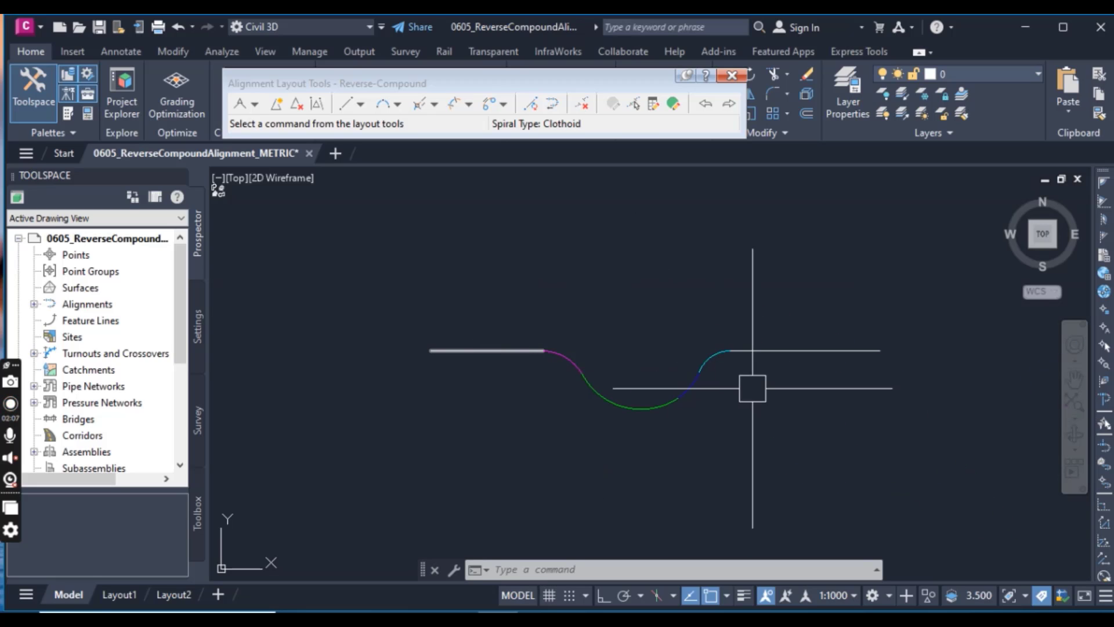
pyautogui.scroll(3, 767, 366)
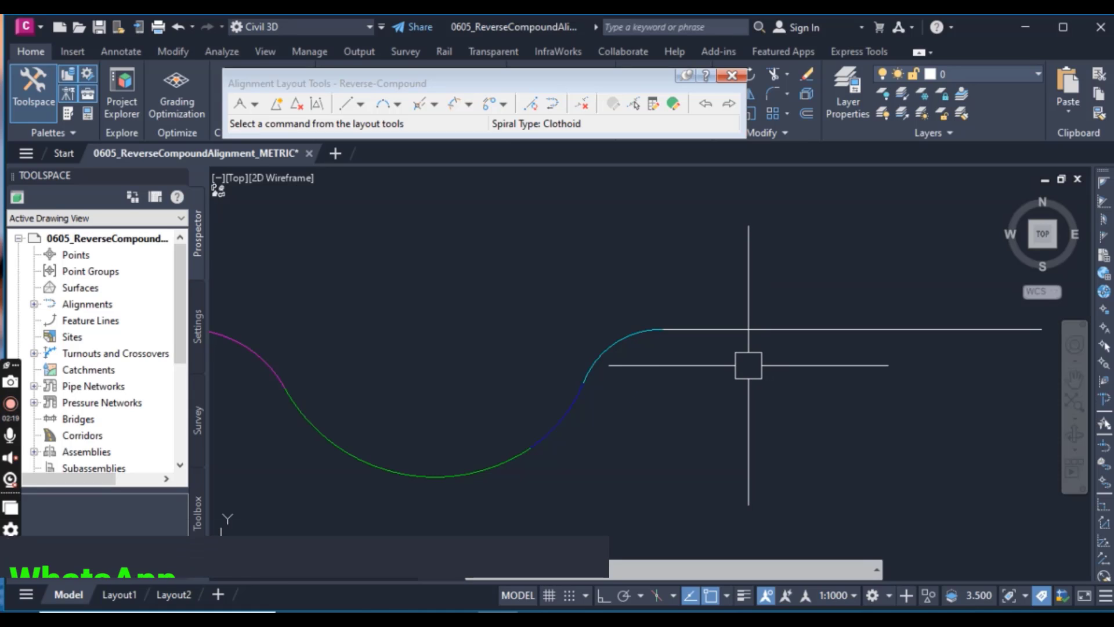
pyautogui.scroll(-4, 739, 365)
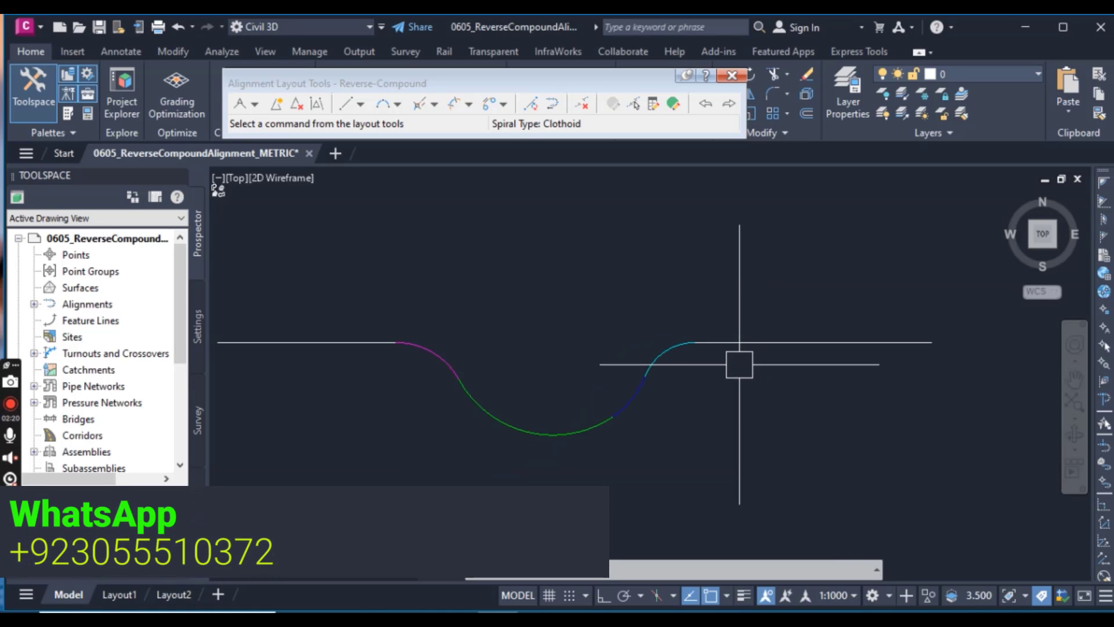
# - Add a two-point fixed line along the first white tangent, from its free end to the start of the magenta curve
pyautogui.click(360, 104)
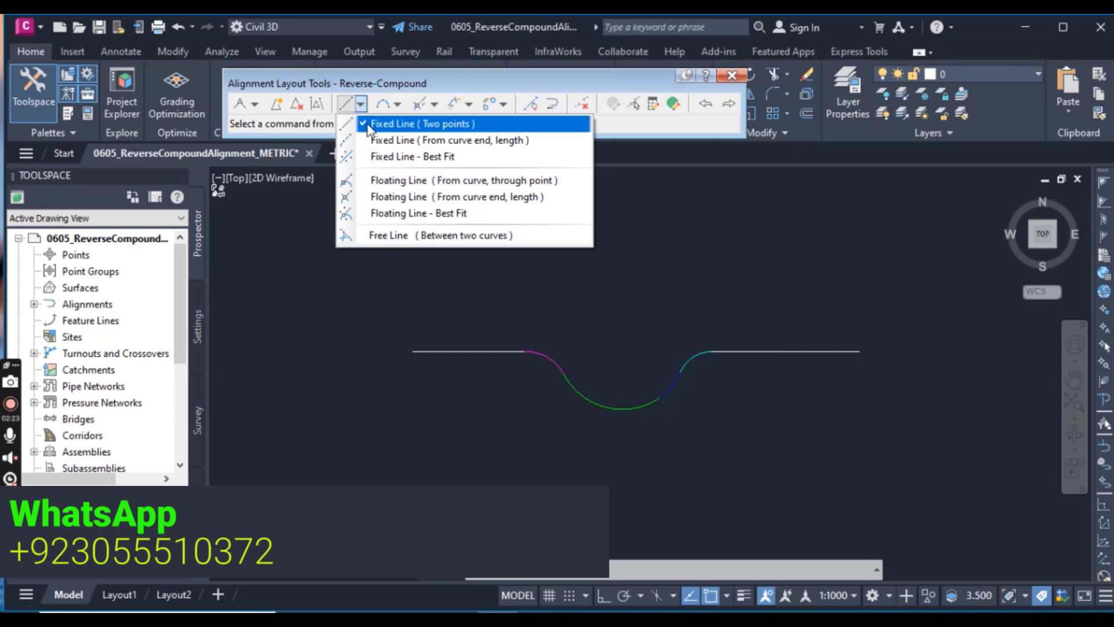
pyautogui.click(391, 124)
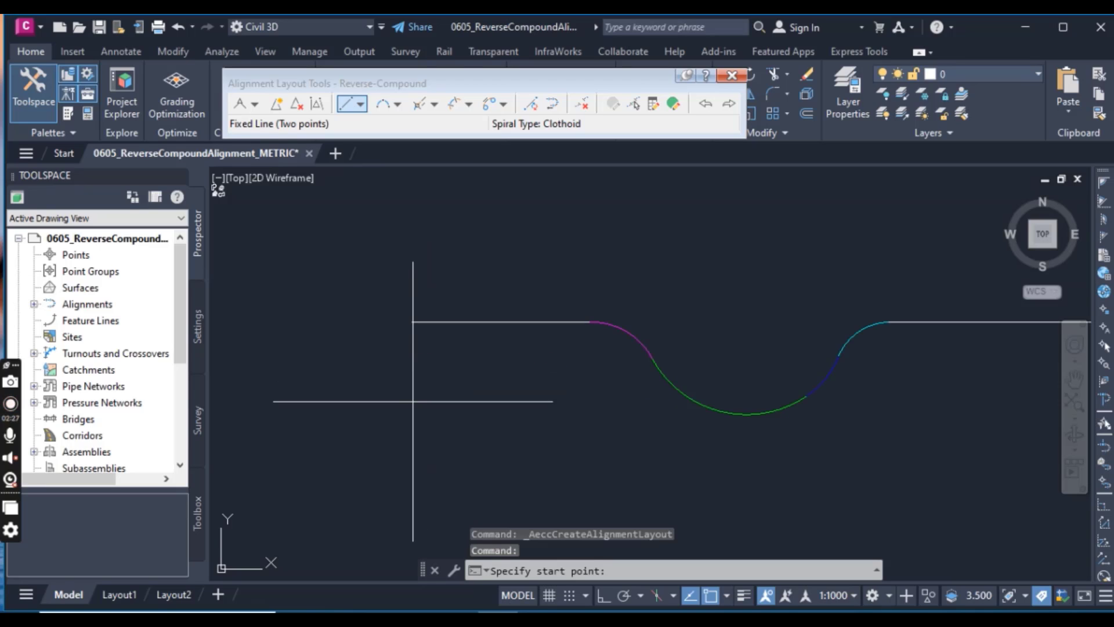
pyautogui.scroll(2, 412, 401)
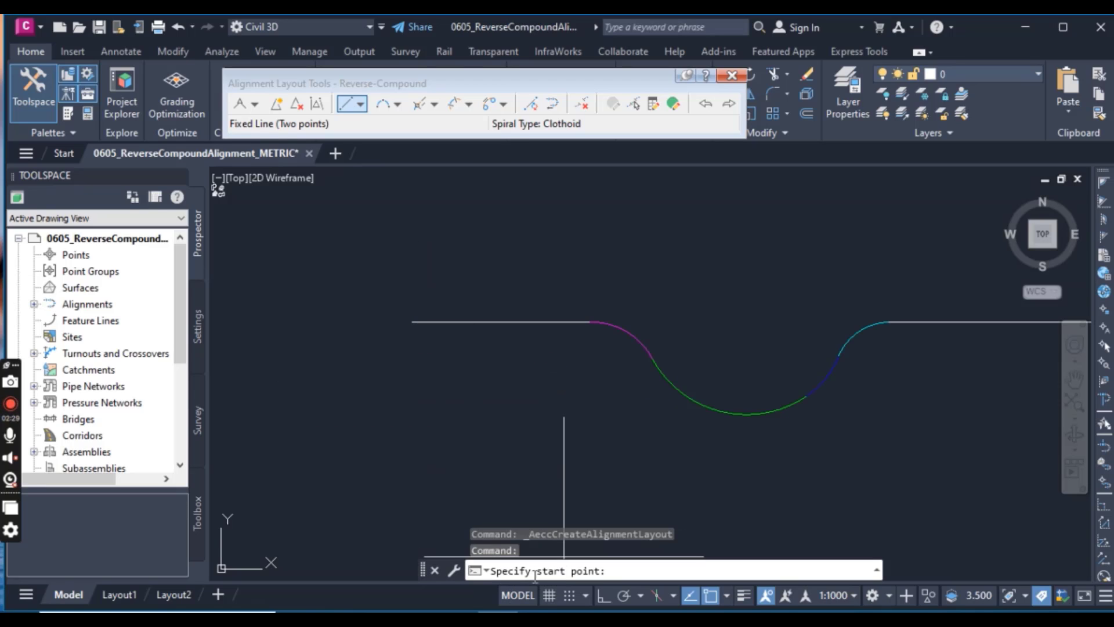
pyautogui.click(412, 322)
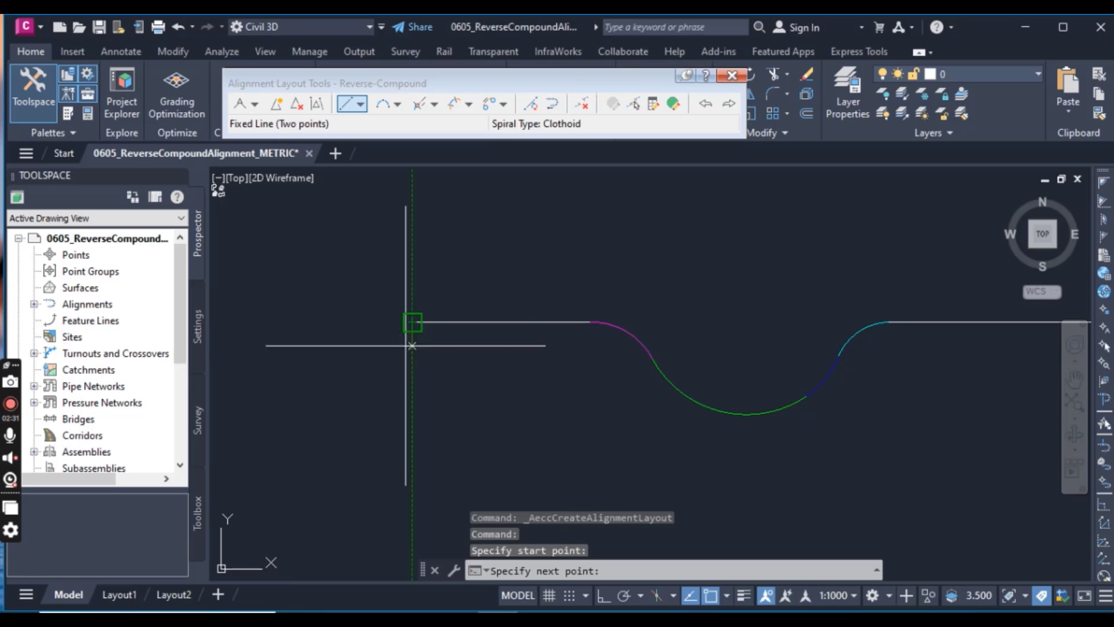
pyautogui.click(590, 322)
# - Add a second two-point fixed line from the end of the cyan curve to the far end of the last white tangent
pyautogui.scroll(-4, 590, 360)
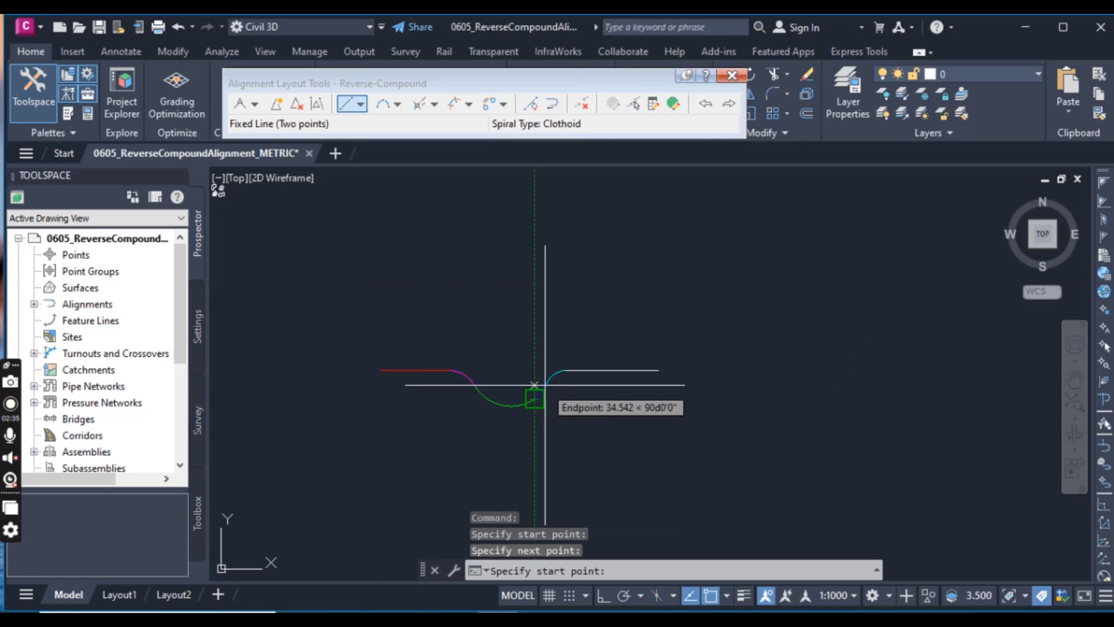
pyautogui.scroll(5, 560, 374)
pyautogui.click(582, 367)
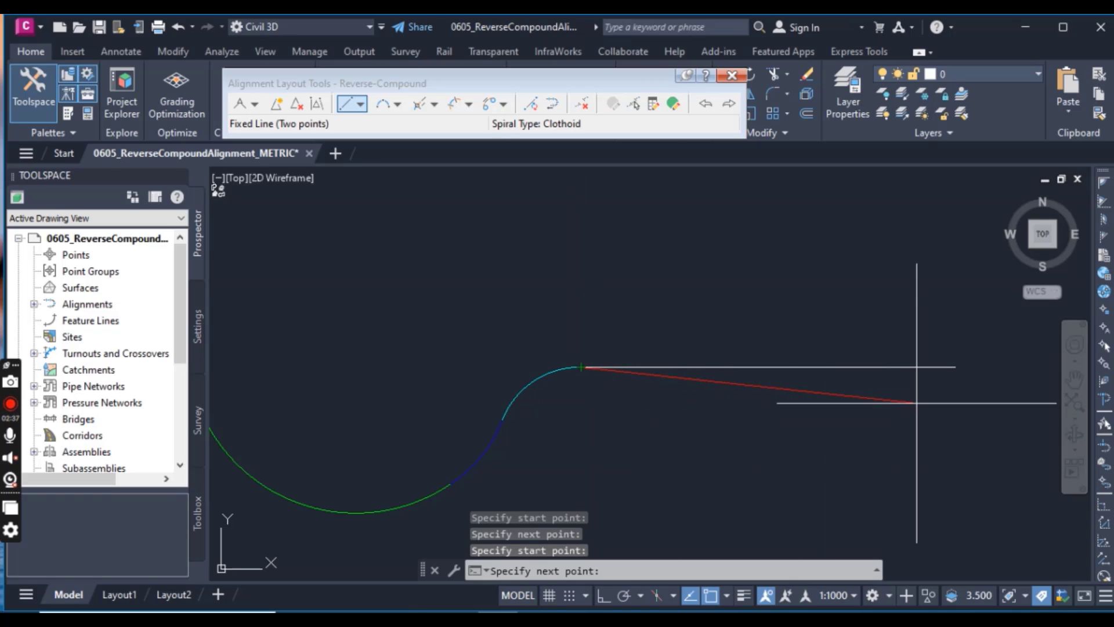
pyautogui.click(954, 367)
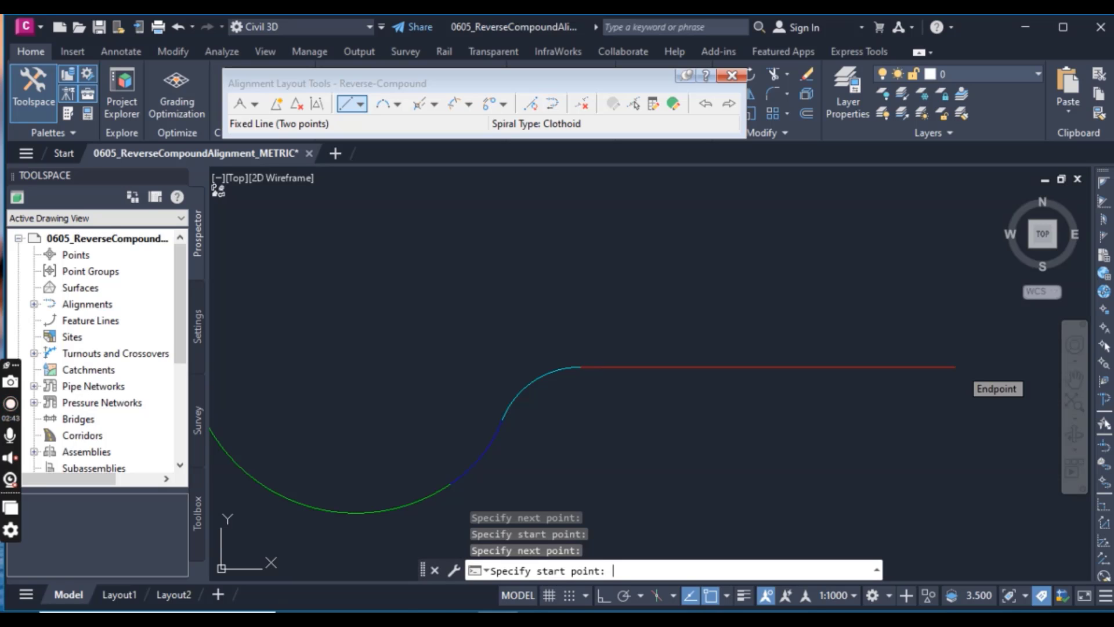
pyautogui.press('Return')
pyautogui.scroll(-4, 706, 274)
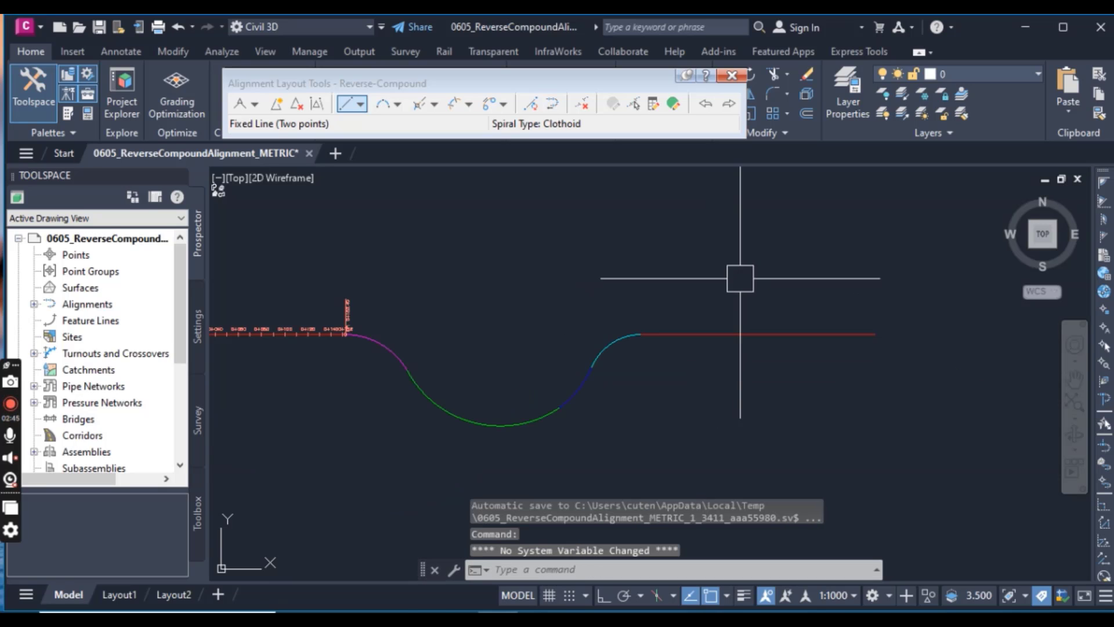
# - Examine the magenta, green, blue and cyan curves between the two fixed tangents
pyautogui.scroll(-2, 629, 316)
pyautogui.scroll(4, 622, 353)
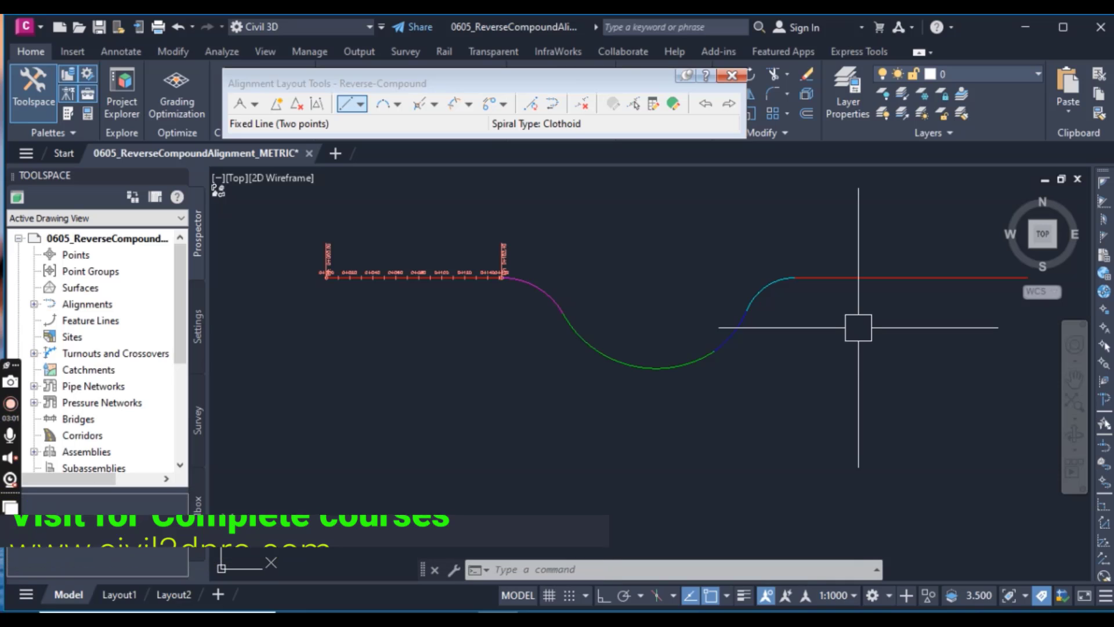
pyautogui.scroll(-2, 748, 380)
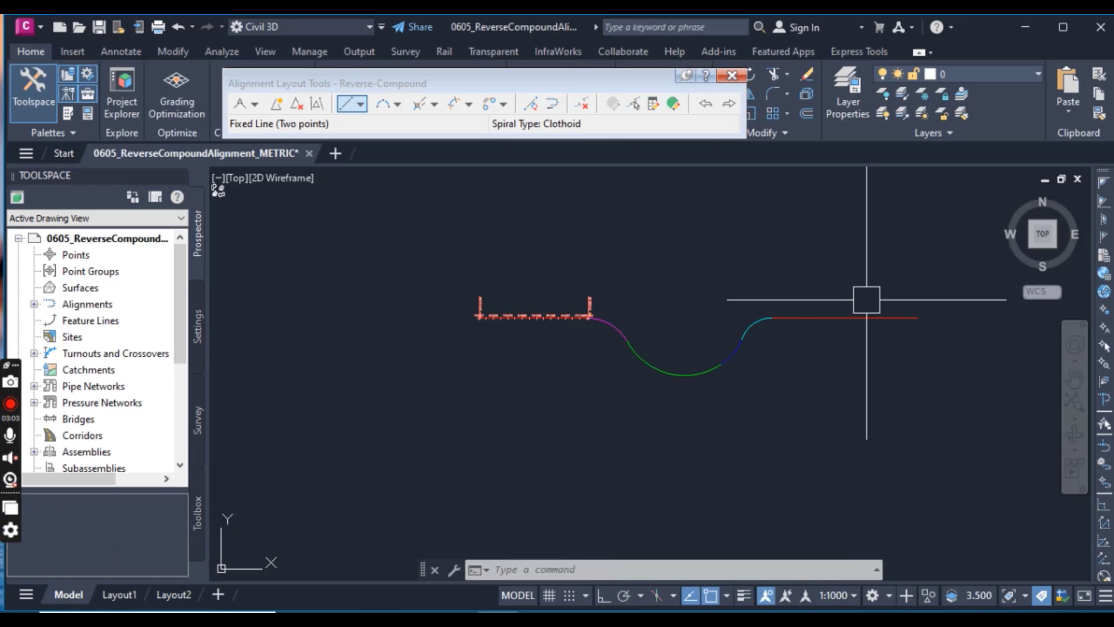
pyautogui.scroll(2, 777, 325)
pyautogui.moveTo(836, 318); pyautogui.dragTo(801, 380, button='middle')
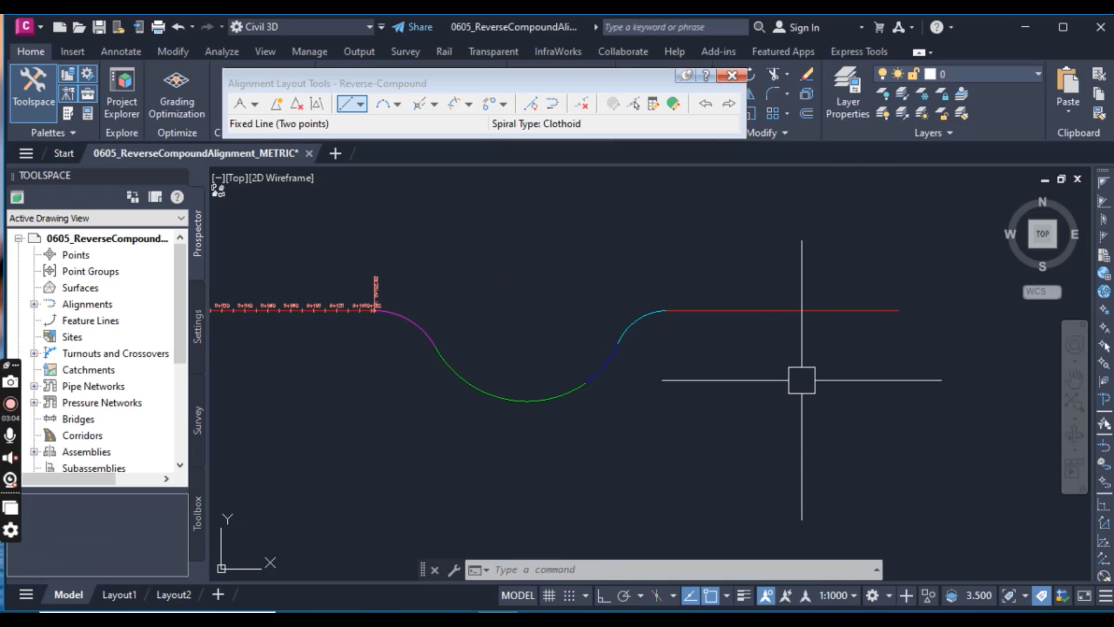
pyautogui.scroll(-1, 784, 373)
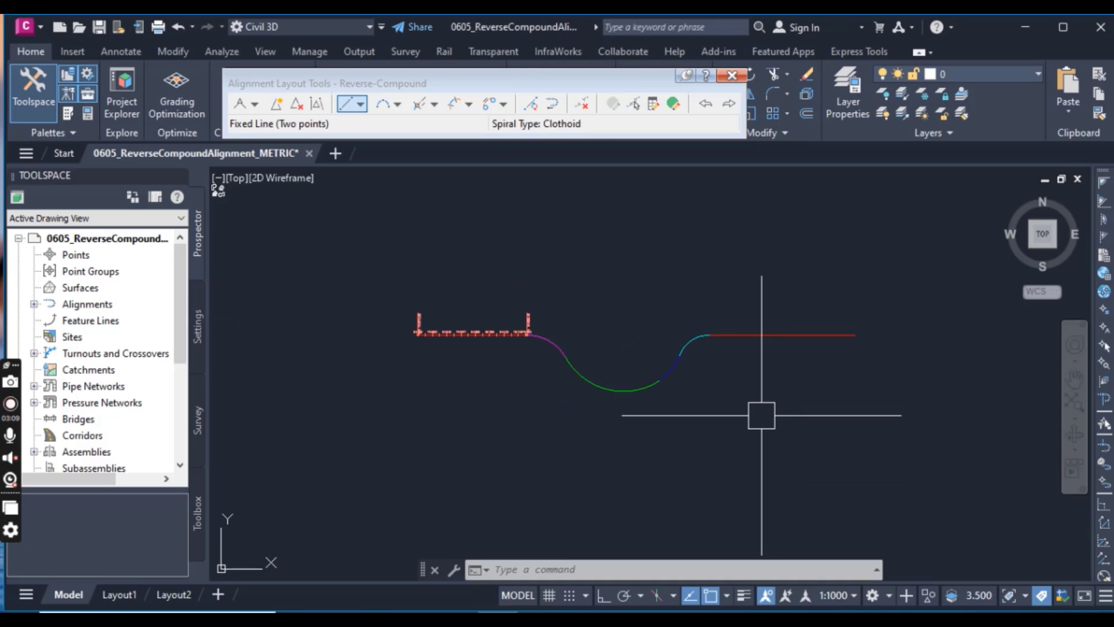
pyautogui.scroll(2, 742, 374)
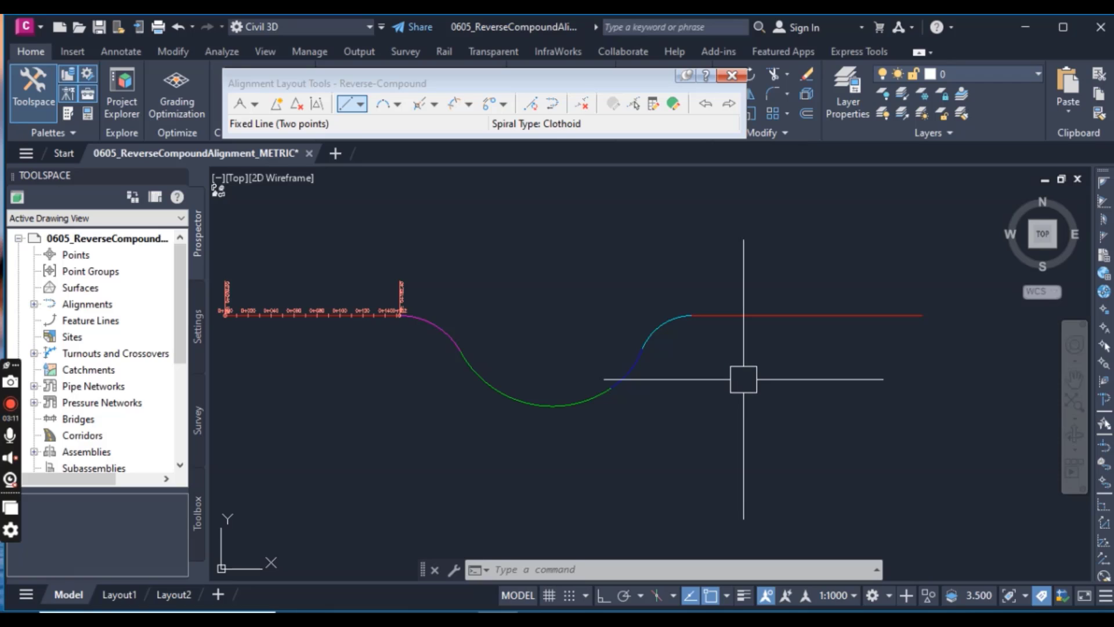
pyautogui.scroll(-1, 680, 376)
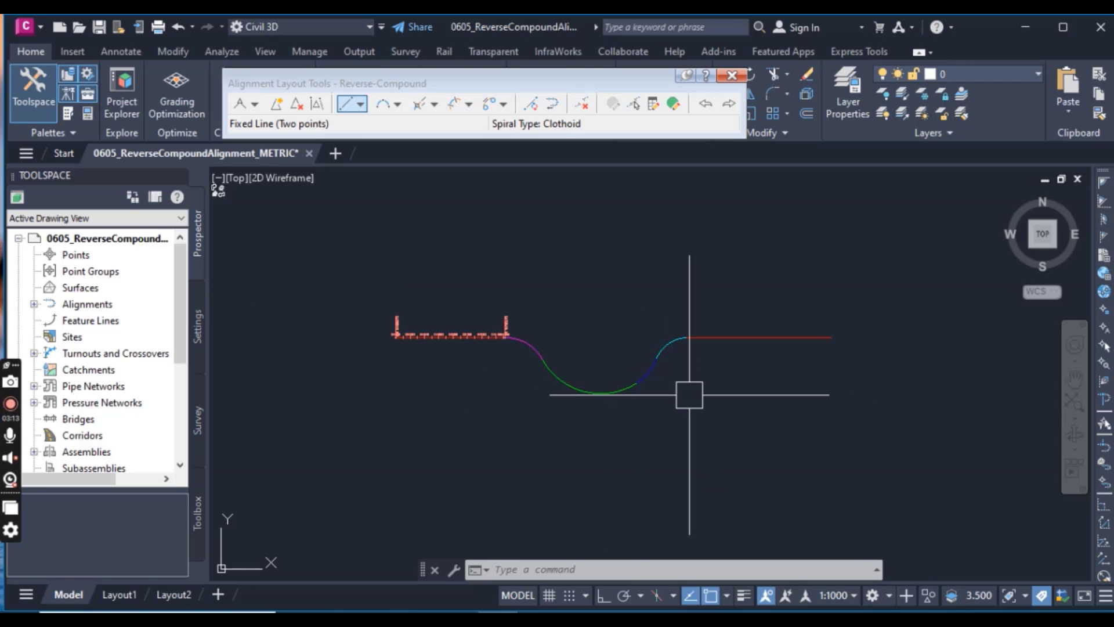
pyautogui.scroll(1, 696, 410)
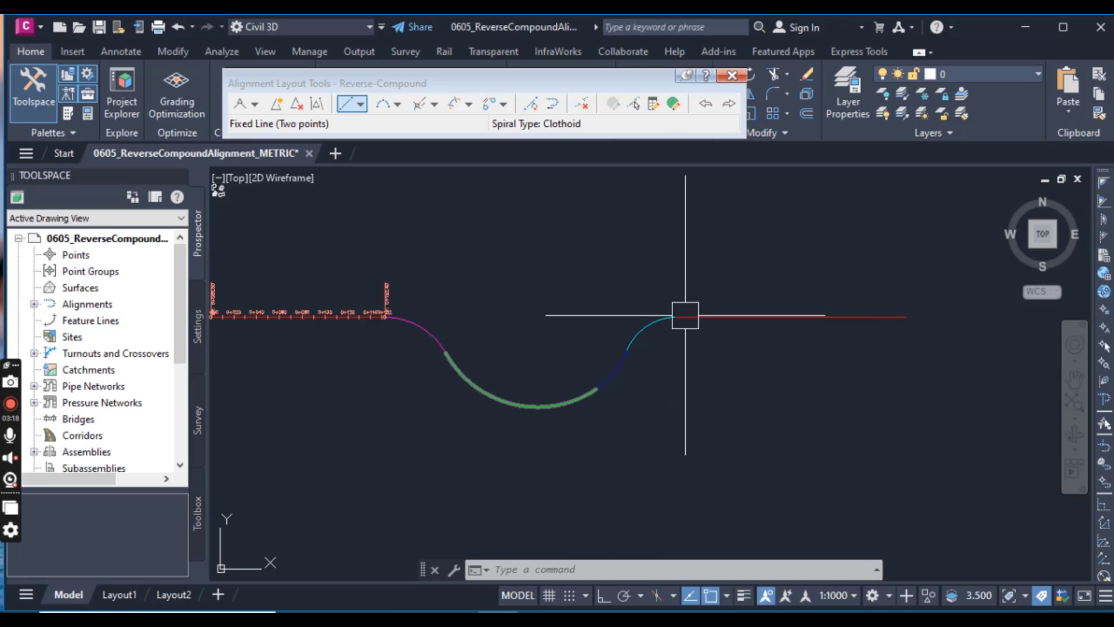
pyautogui.scroll(1, 502, 413)
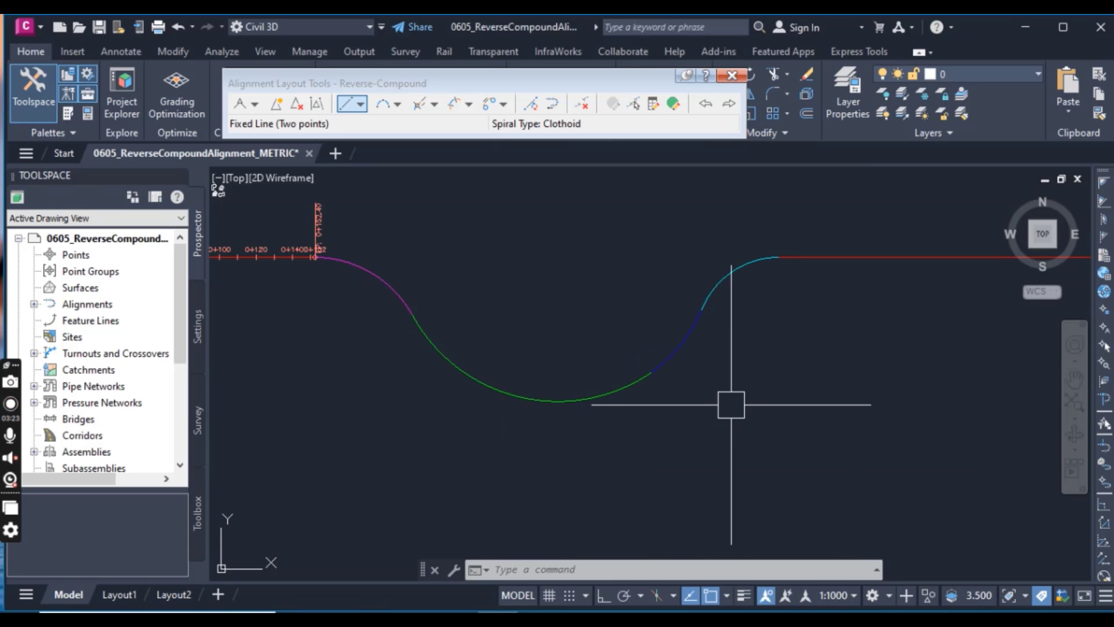
pyautogui.scroll(-1, 731, 404)
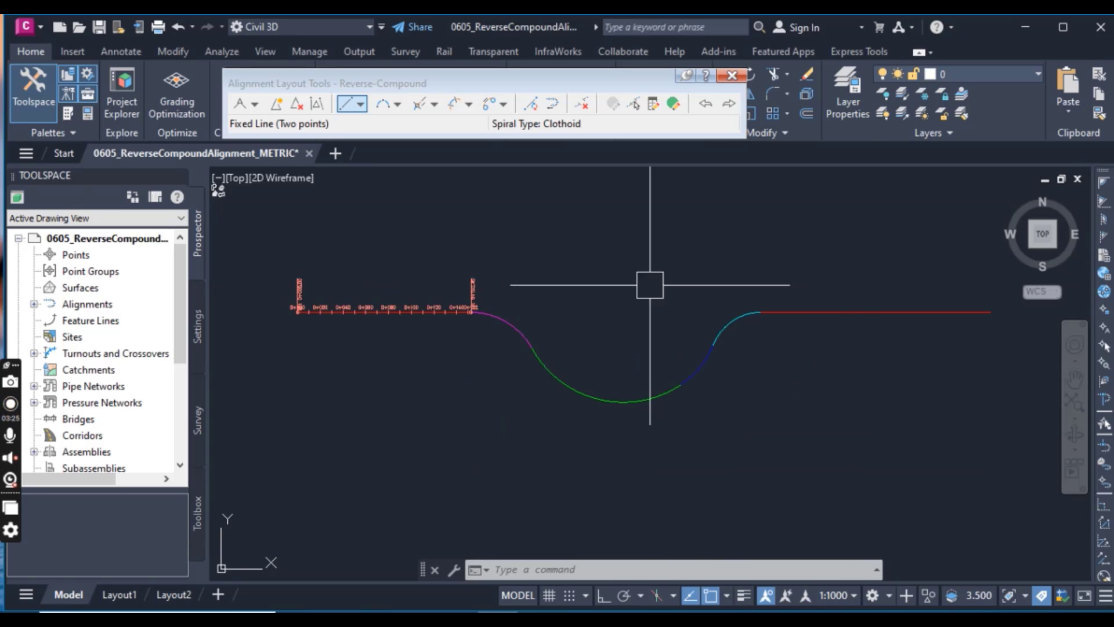
# - Add a floating curve from the first tangent with radius 60.96 m and solution angle less than 180, ending where the magenta curve meets the green one
pyautogui.click(398, 105)
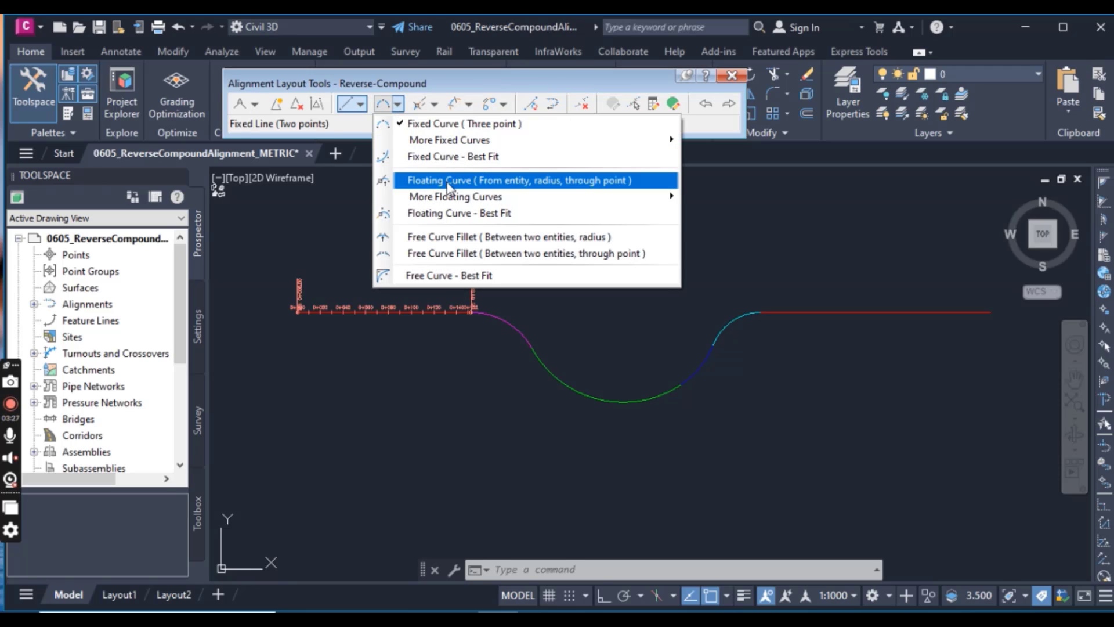
pyautogui.click(536, 184)
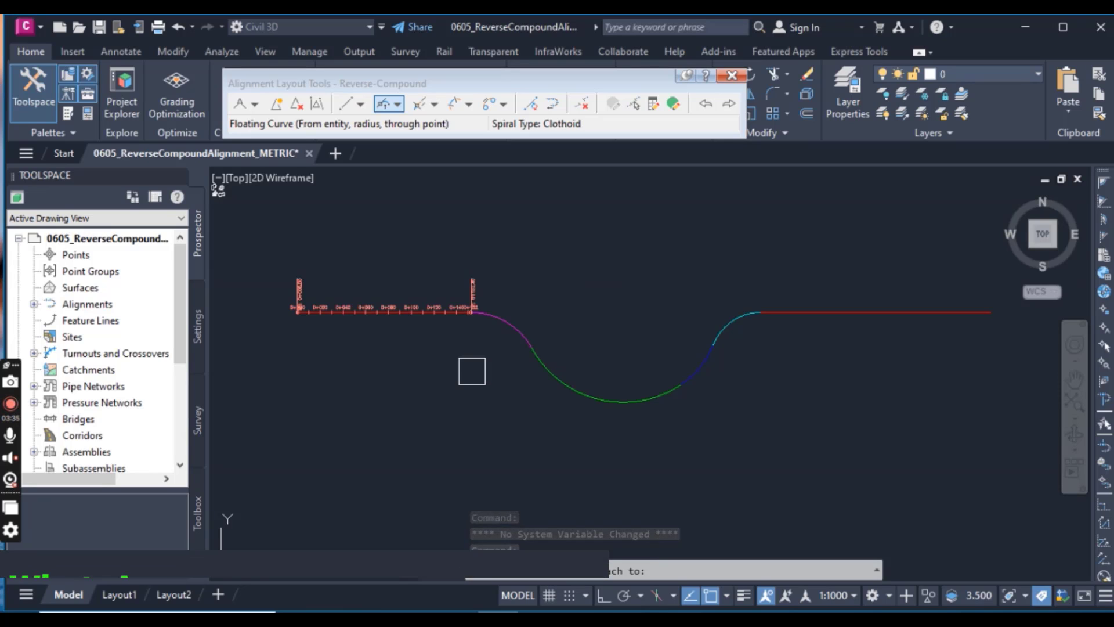
pyautogui.scroll(6, 468, 308)
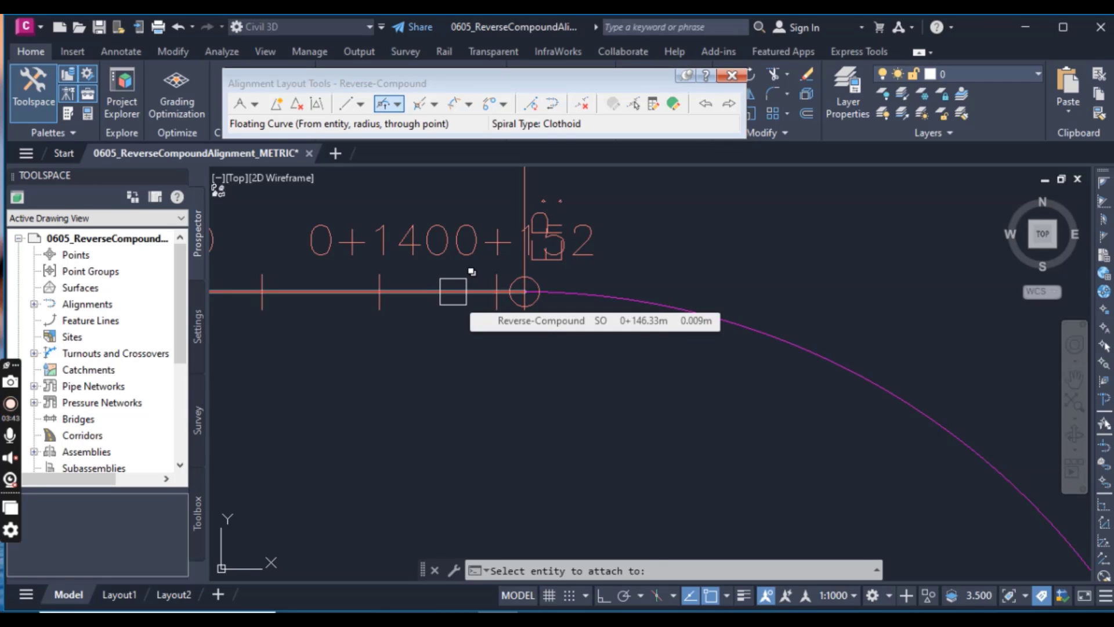
pyautogui.click(453, 291)
pyautogui.click(516, 355)
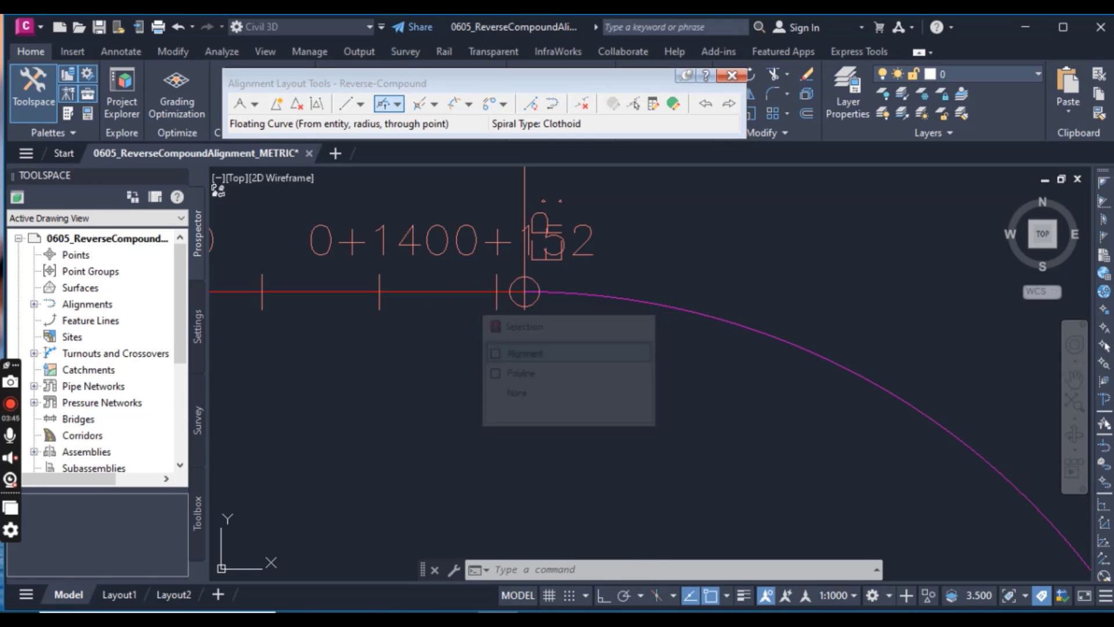
pyautogui.scroll(-2, 517, 376)
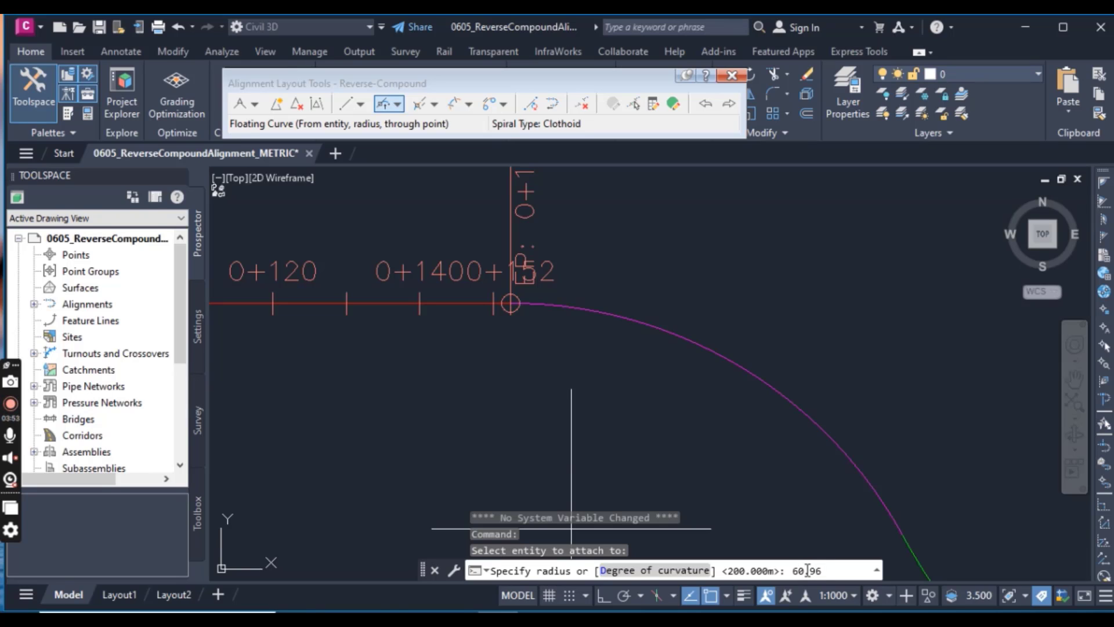
pyautogui.press('Return')
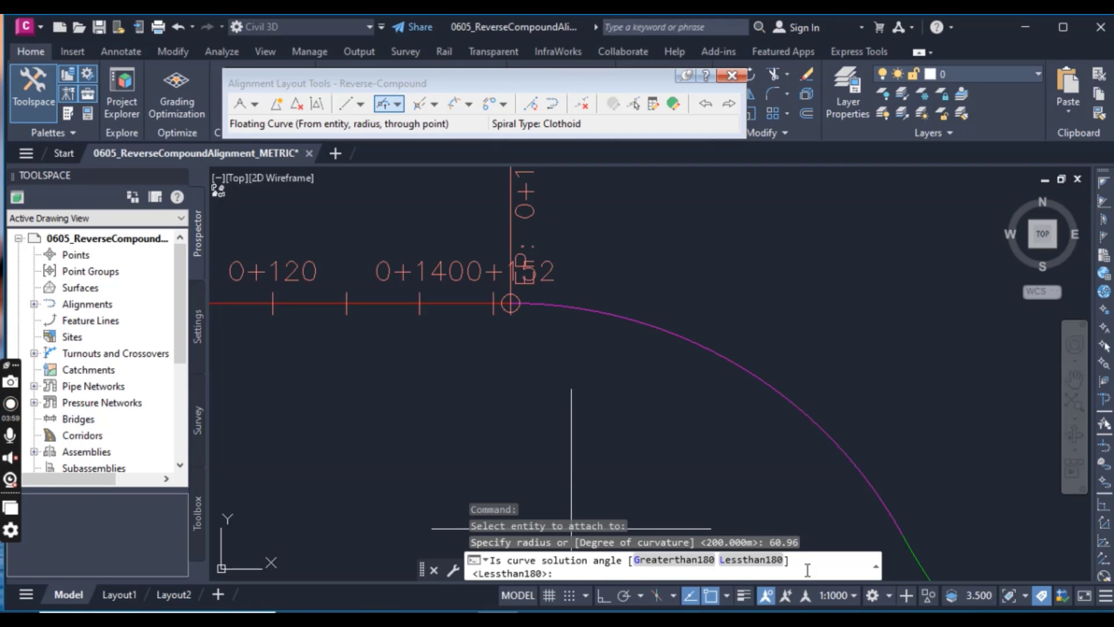
pyautogui.press('Return')
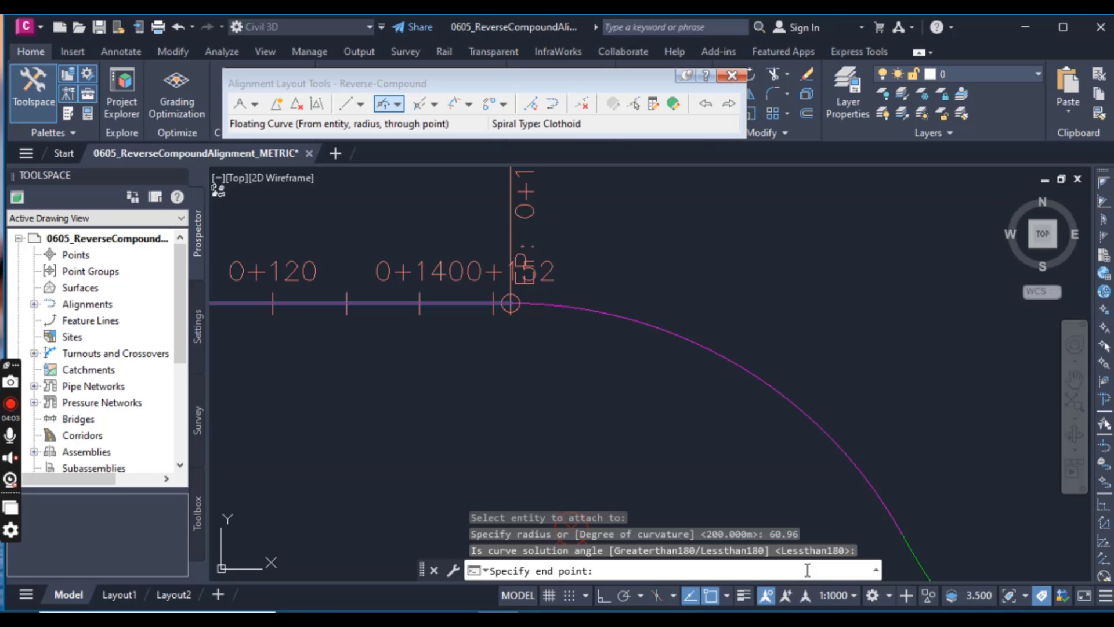
pyautogui.scroll(-2, 681, 393)
pyautogui.moveTo(681, 393); pyautogui.dragTo(643, 308, button='middle')
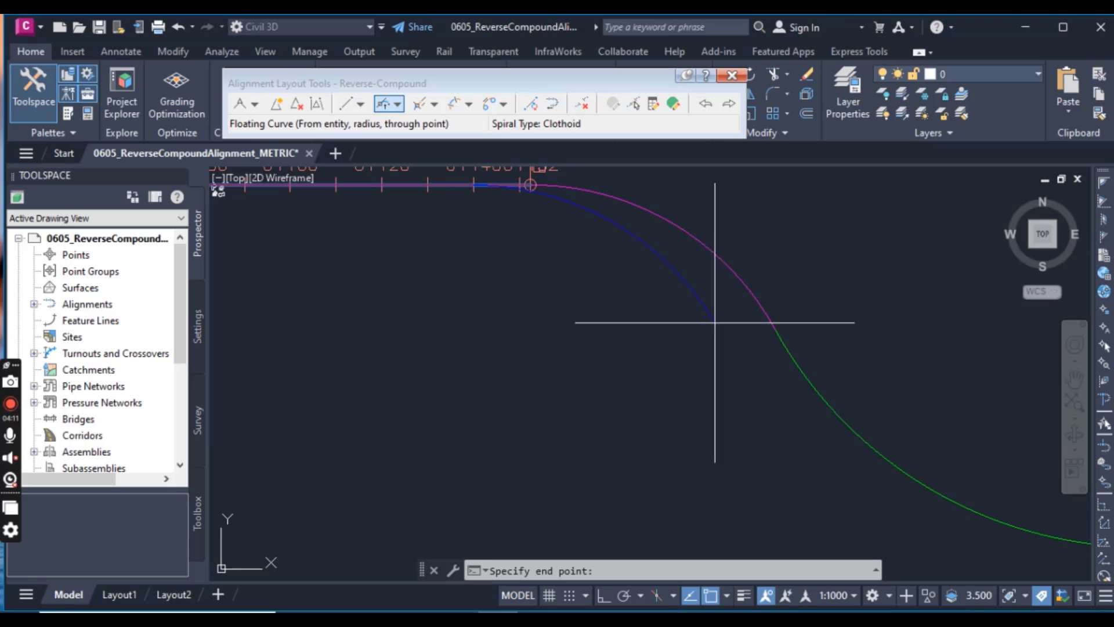
pyautogui.click(776, 328)
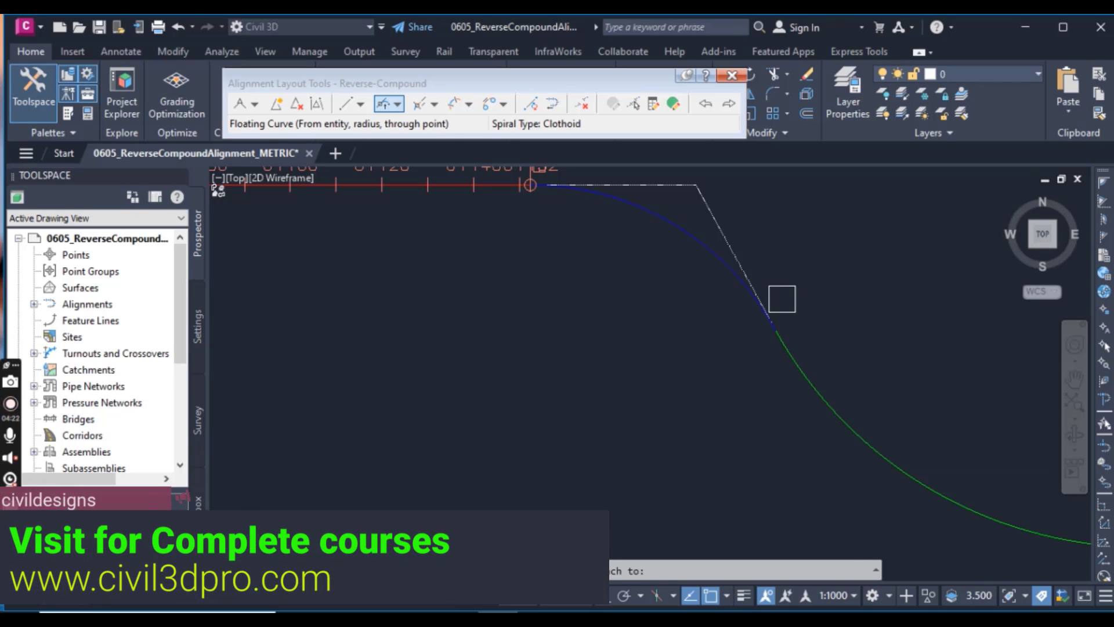
# - Attach a reverse floating curve to the first curve with radius 91.44 m and angle less than 180, ending at the green curve's far end
pyautogui.scroll(3, 781, 299)
pyautogui.click(679, 273)
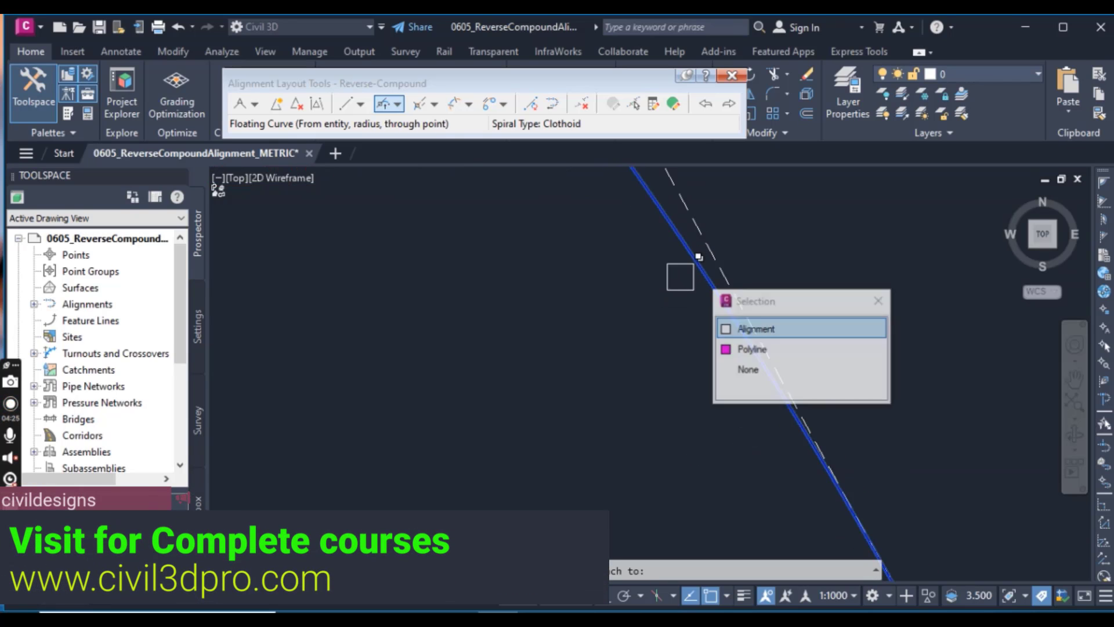
pyautogui.click(754, 328)
pyautogui.scroll(-2, 548, 348)
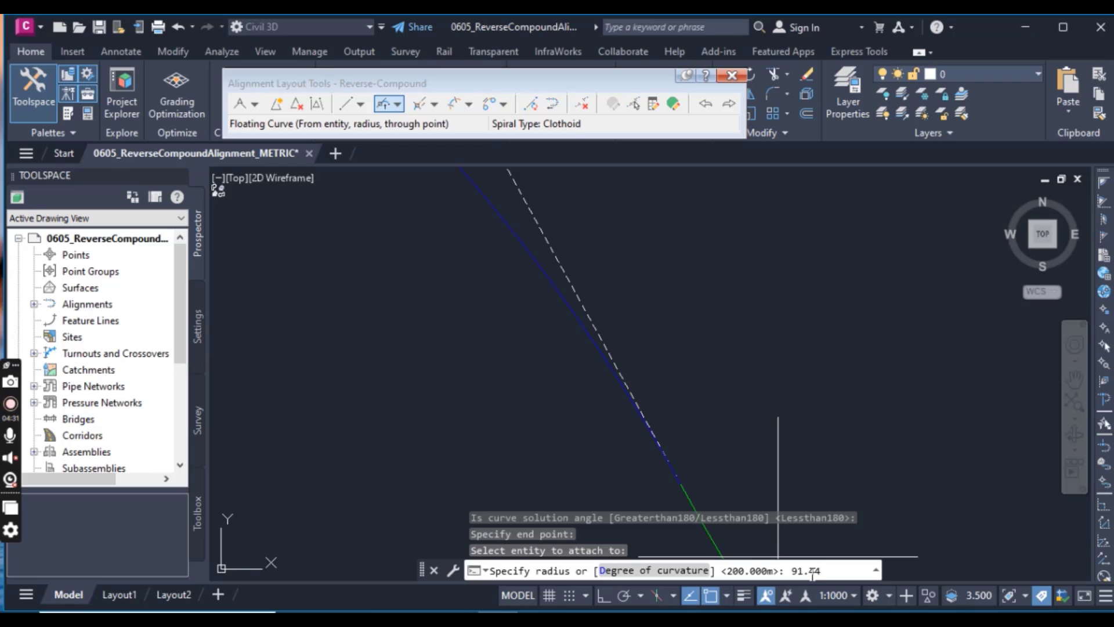
pyautogui.write('91.44')
pyautogui.press('Return')
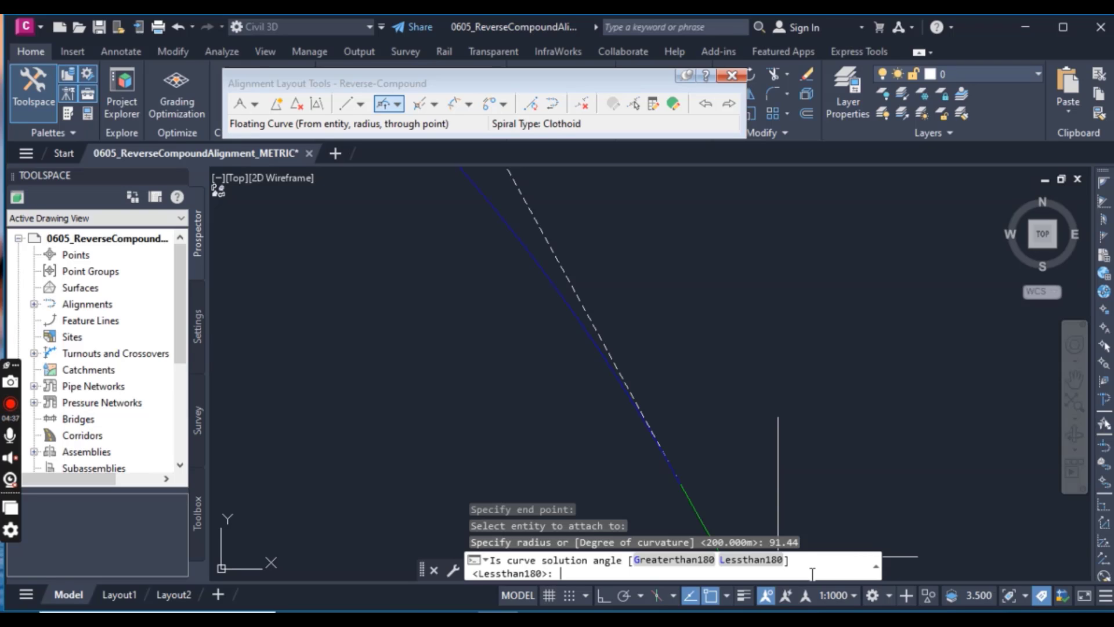
pyautogui.press('Return')
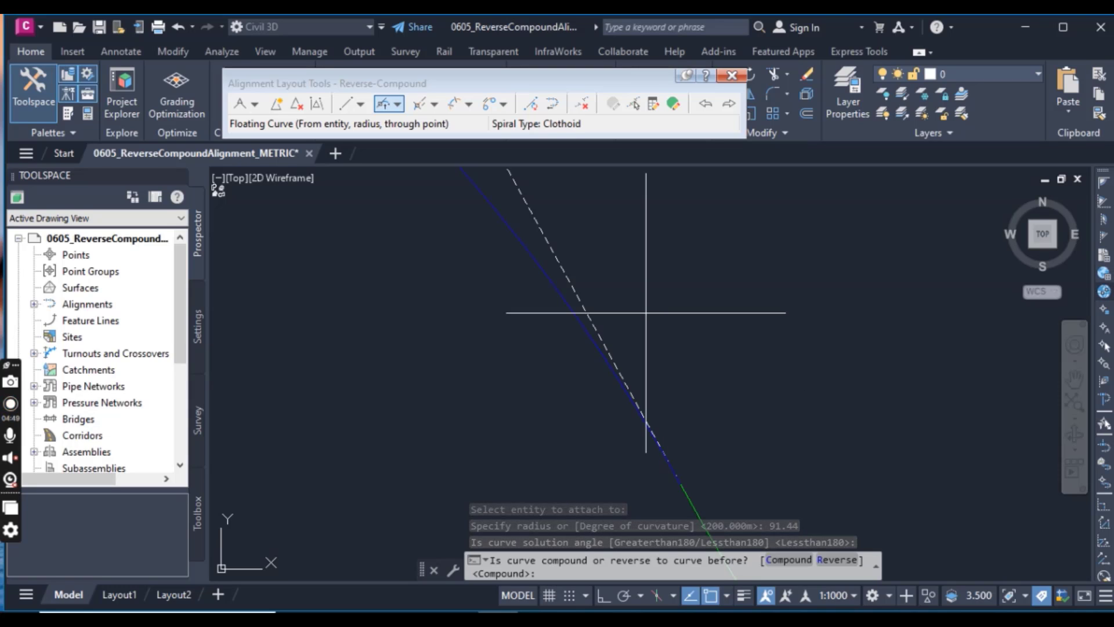
pyautogui.scroll(-3, 682, 307)
pyautogui.moveTo(776, 375); pyautogui.dragTo(629, 299, button='middle')
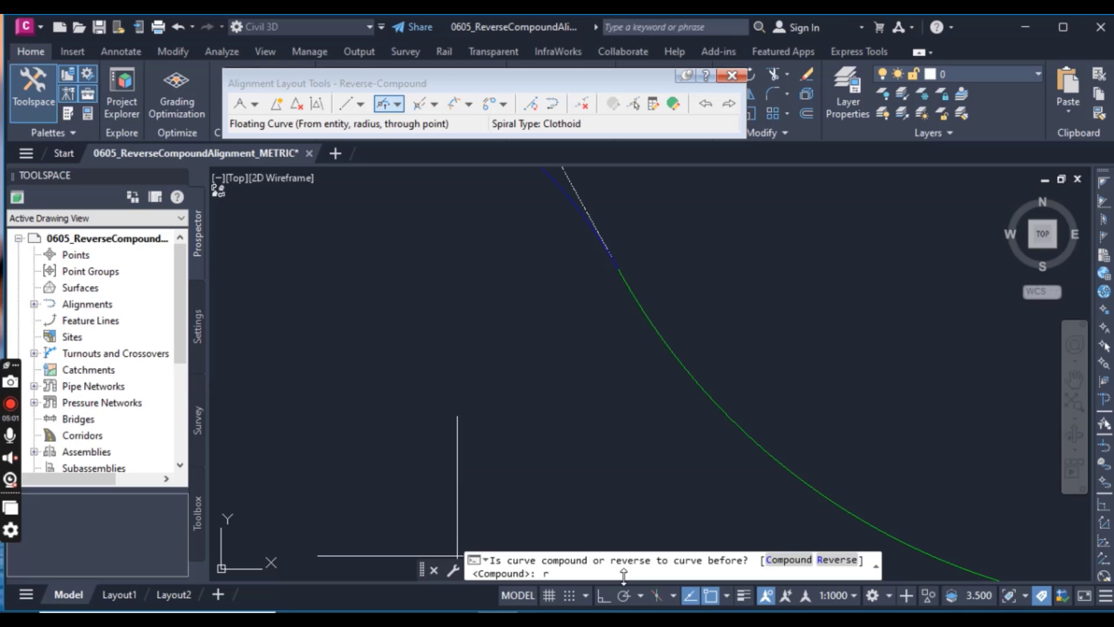
pyautogui.press('Return')
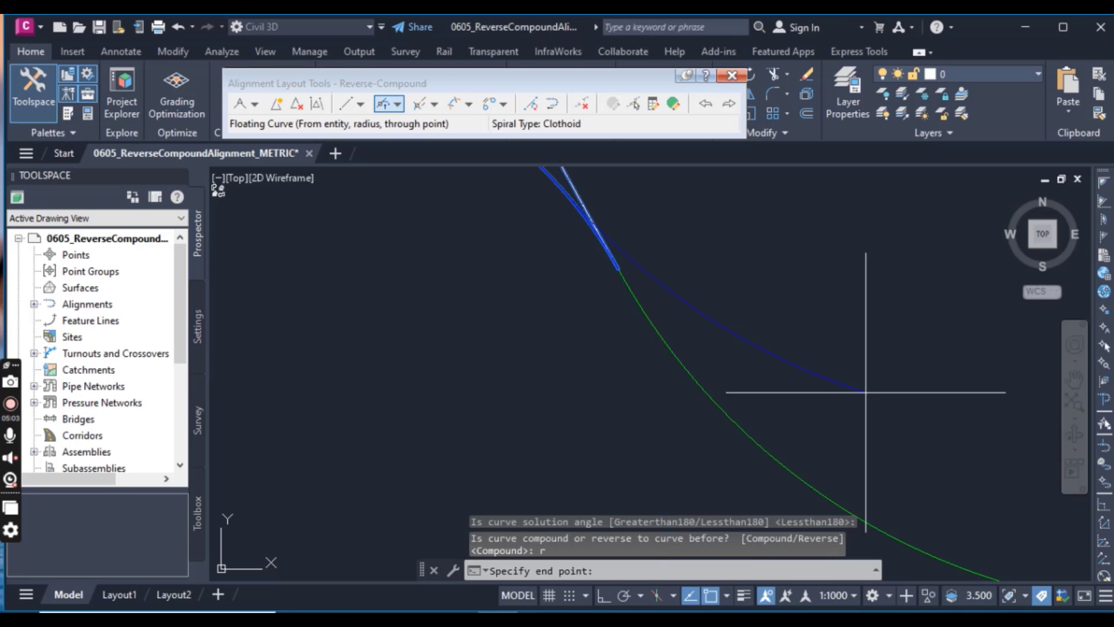
pyautogui.scroll(-2, 827, 409)
pyautogui.moveTo(833, 399); pyautogui.dragTo(741, 393, button='middle')
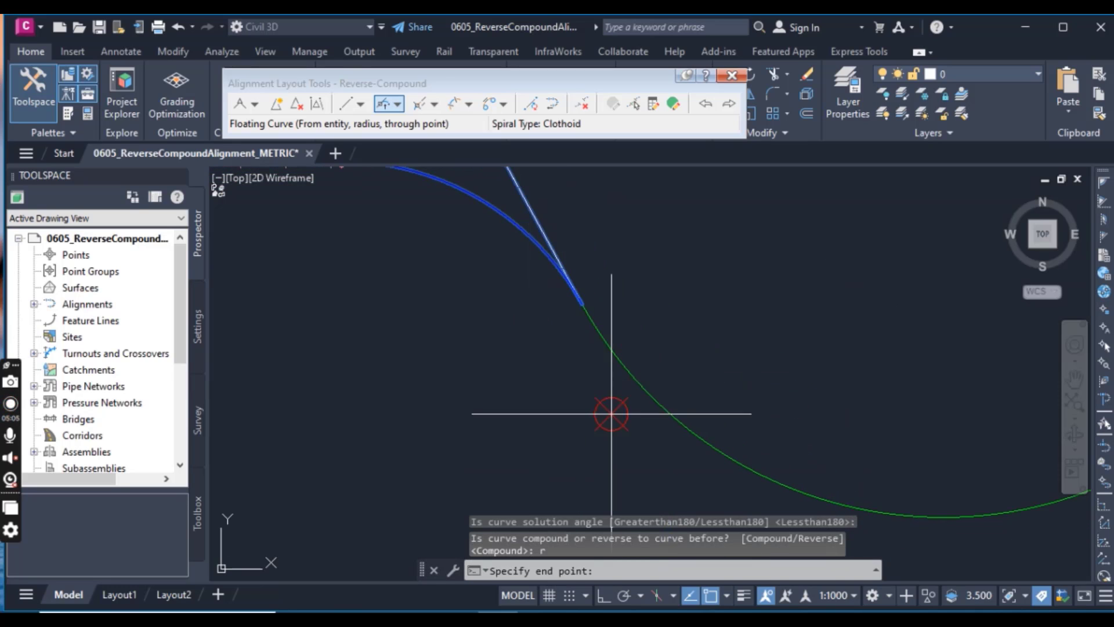
pyautogui.moveTo(607, 411)
pyautogui.mouseDown(button='middle')
pyautogui.moveTo(793, 465)
pyautogui.moveTo(774, 461)
pyautogui.mouseUp(button='middle')
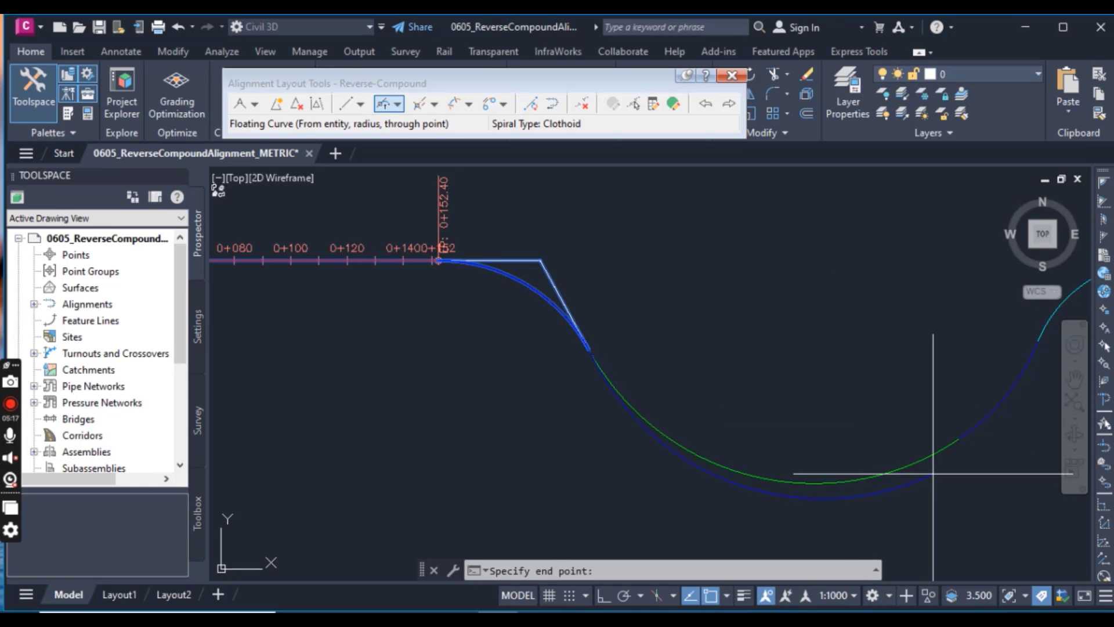
pyautogui.click(960, 438)
# - Start a floating curve attached to the alignment's reverse curve, with radius 76.2 m and solution angle less than 180
pyautogui.scroll(-4, 855, 368)
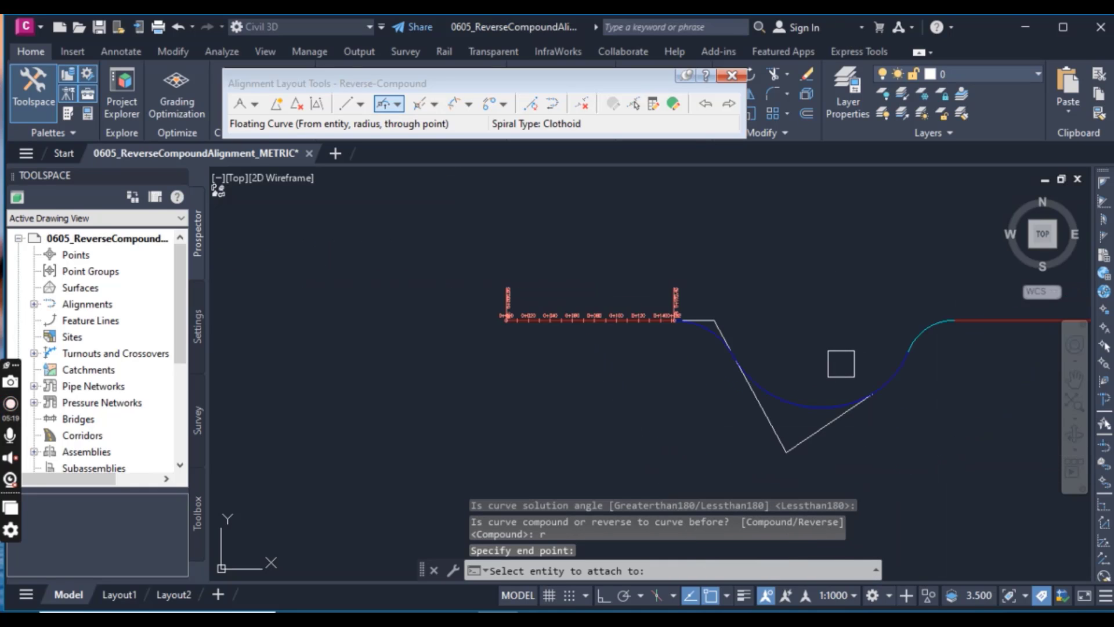
pyautogui.moveTo(841, 363); pyautogui.dragTo(704, 333, button='middle')
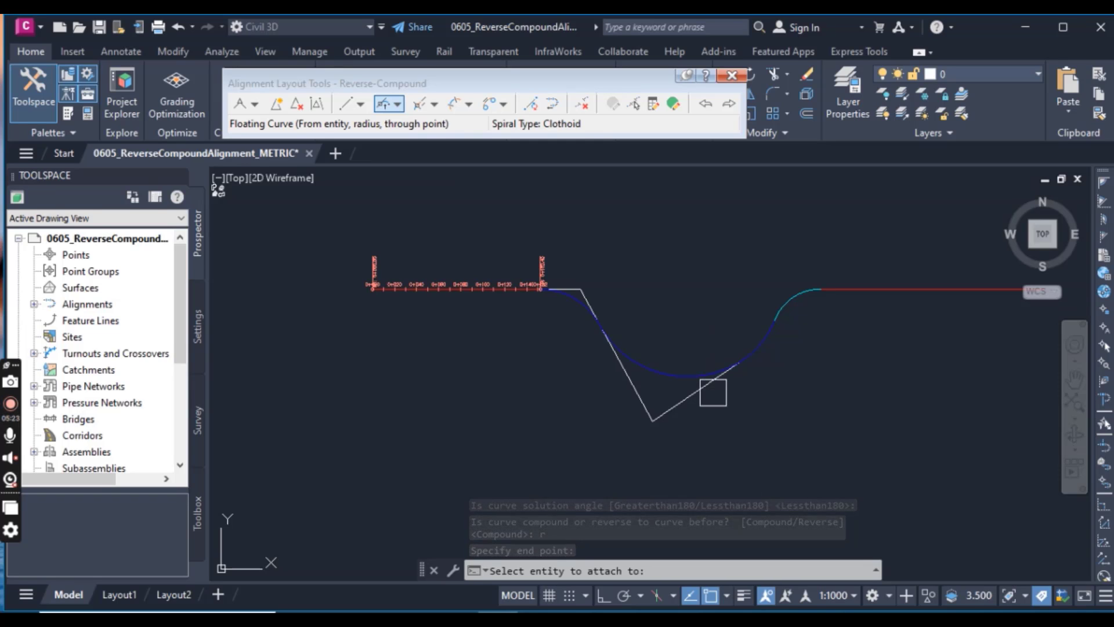
pyautogui.scroll(5, 713, 383)
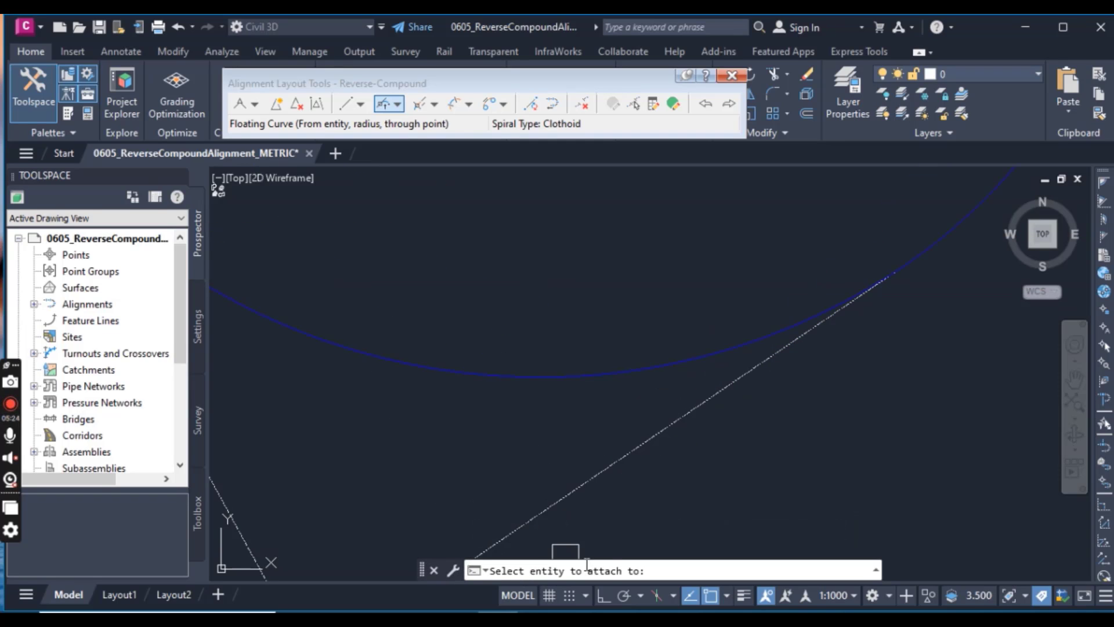
pyautogui.scroll(2, 744, 342)
pyautogui.click(742, 345)
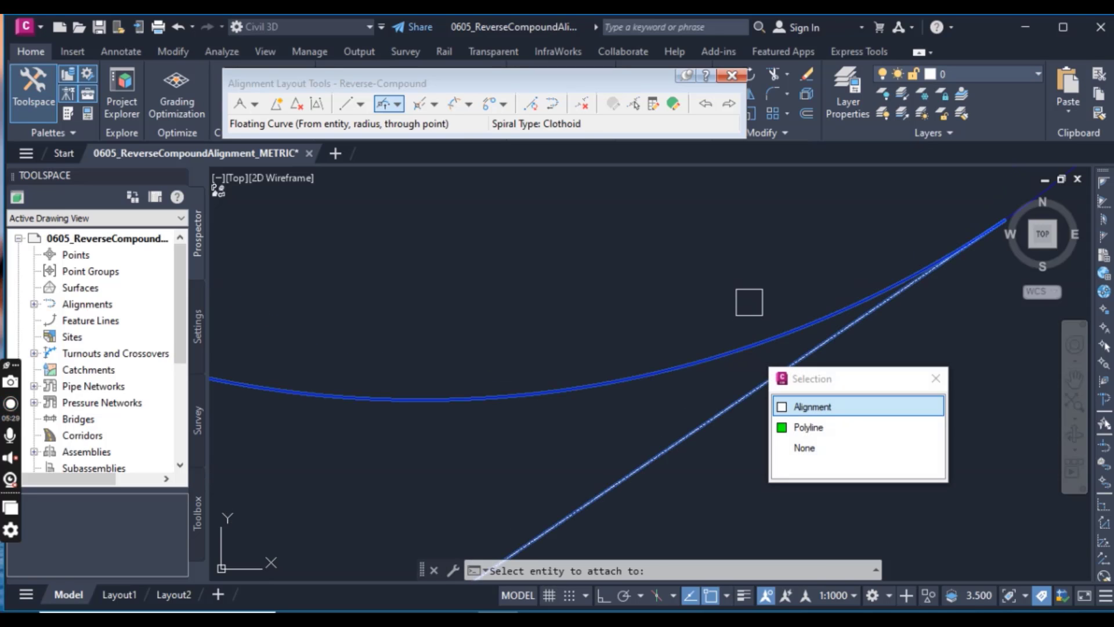
pyautogui.click(806, 407)
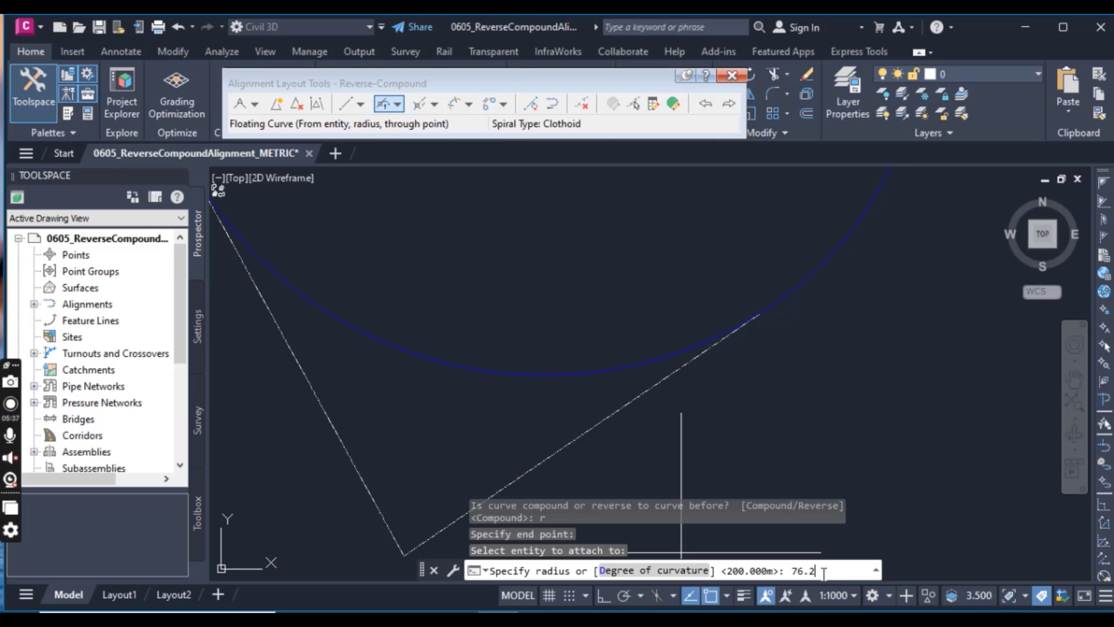
pyautogui.press('Return')
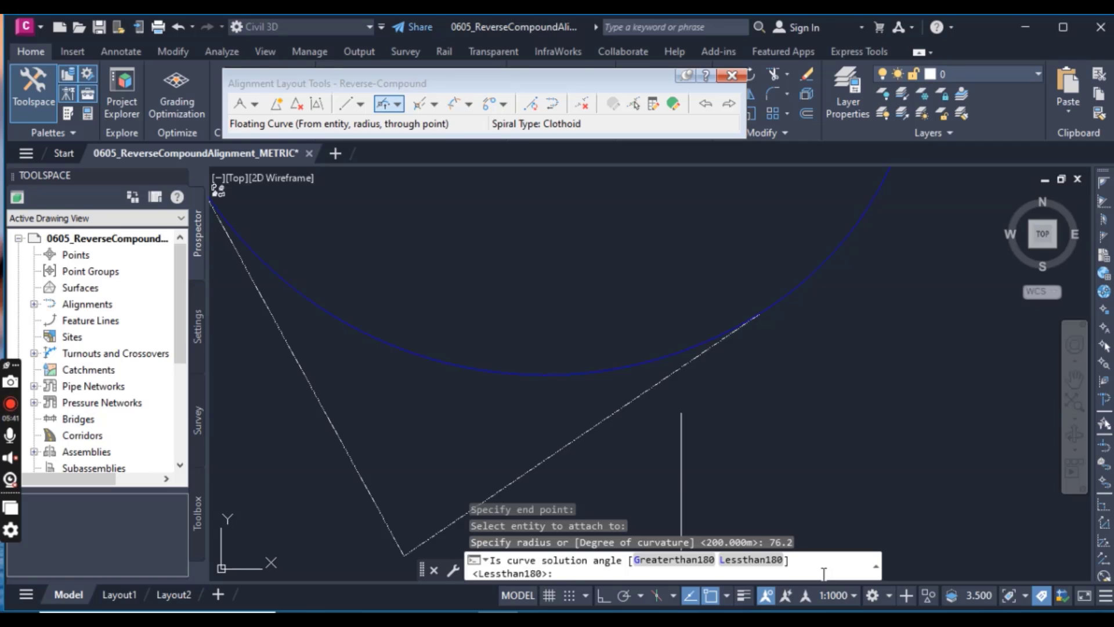
pyautogui.press('Return')
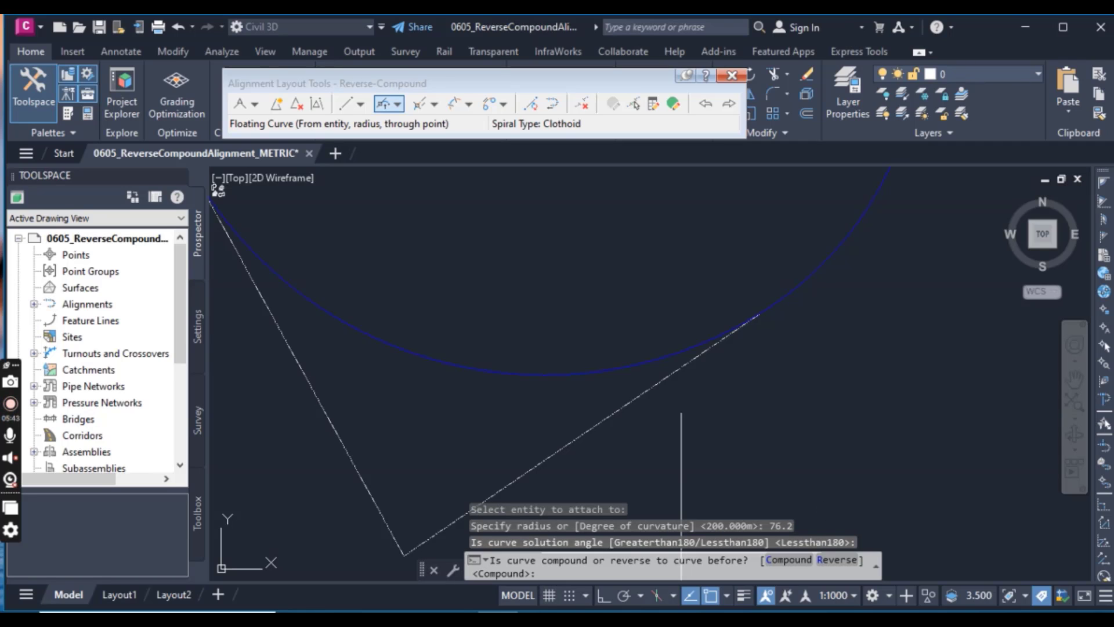
# - Make the floating curve compound to the previous one, end it where the blue curve meets the cyan curve, and finish the command
pyautogui.scroll(-3, 638, 372)
pyautogui.scroll(2, 737, 357)
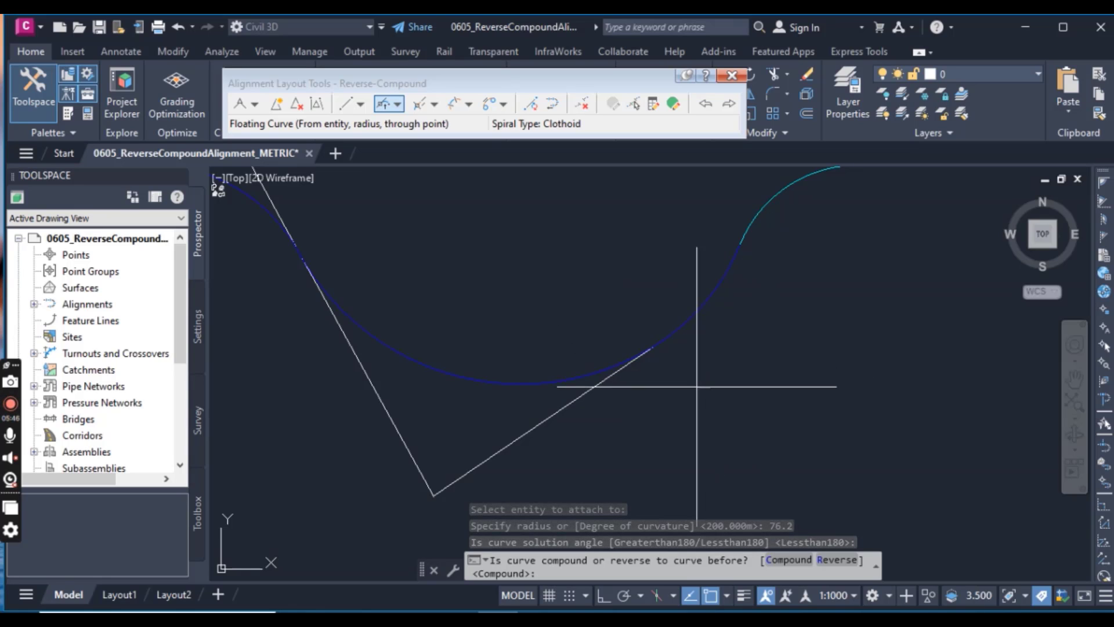
pyautogui.scroll(2, 701, 318)
pyautogui.scroll(-3, 749, 370)
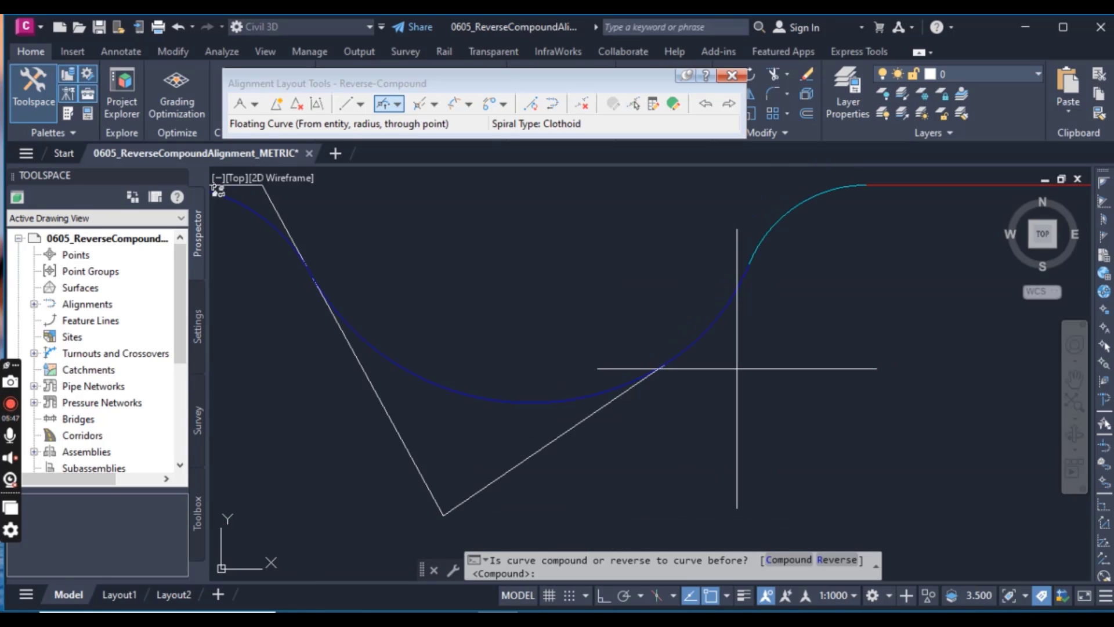
pyautogui.scroll(3, 784, 285)
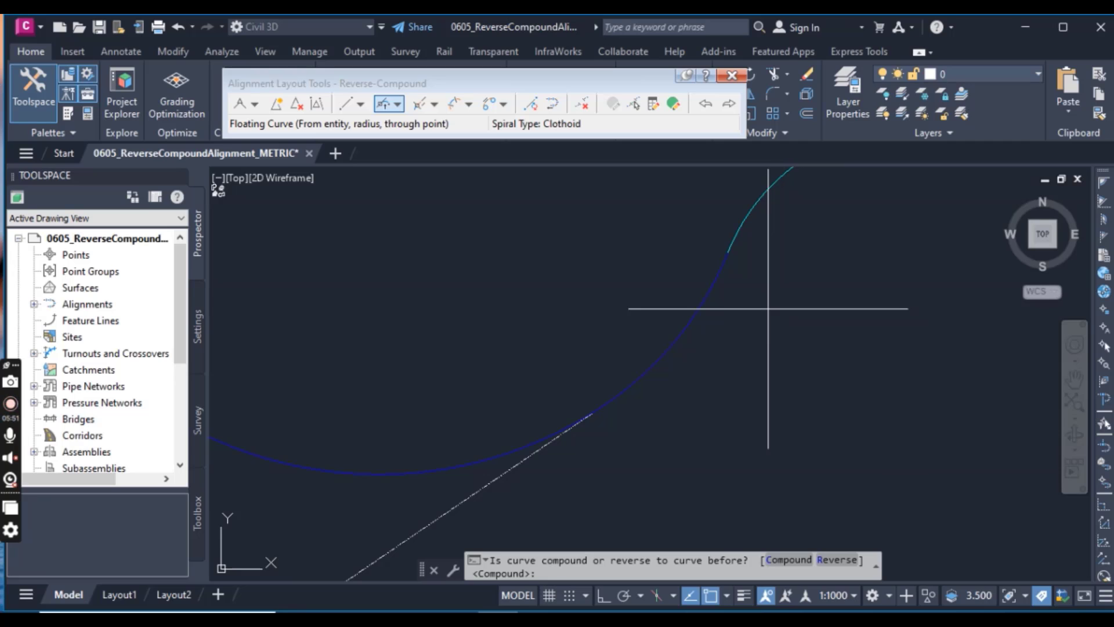
pyautogui.scroll(-3, 733, 363)
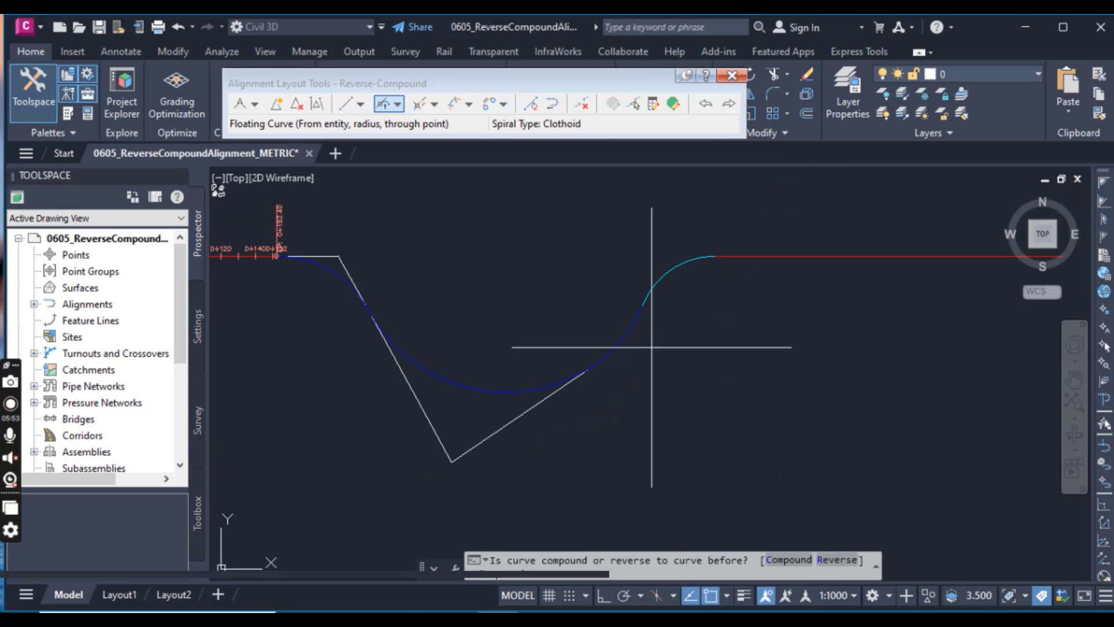
pyautogui.scroll(4, 653, 343)
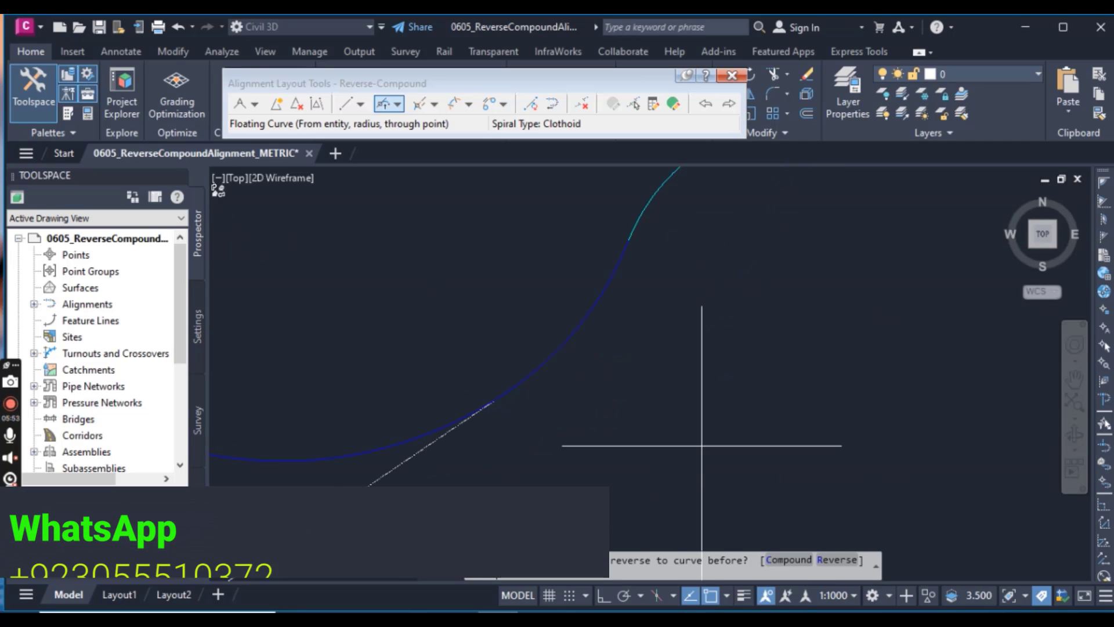
pyautogui.click(789, 560)
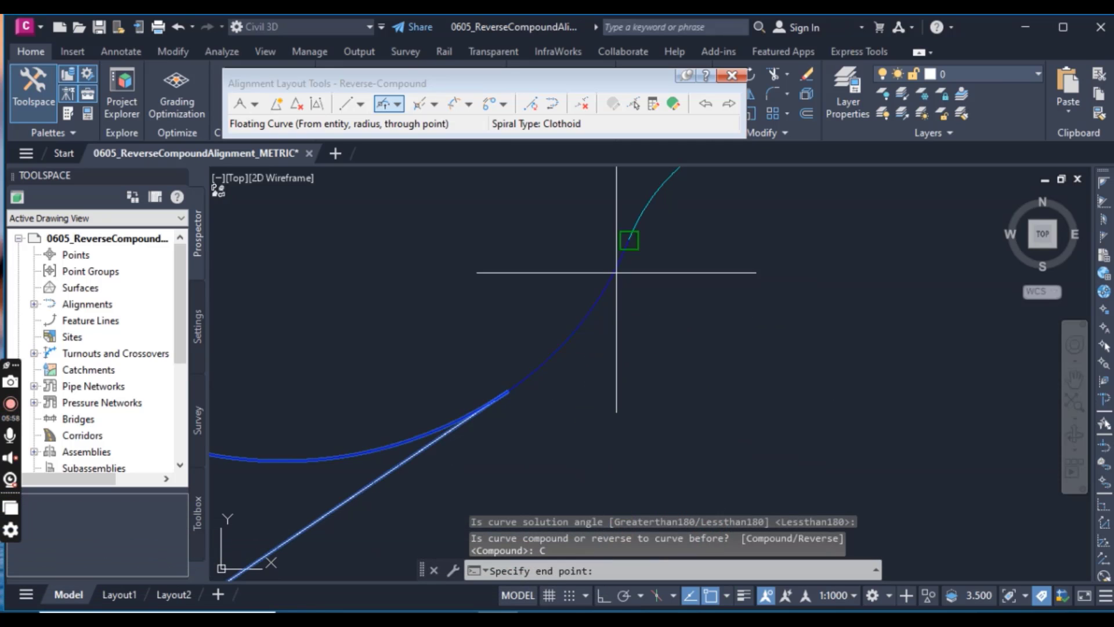
pyautogui.moveTo(629, 240); pyautogui.dragTo(614, 344, button='middle')
pyautogui.click(615, 344)
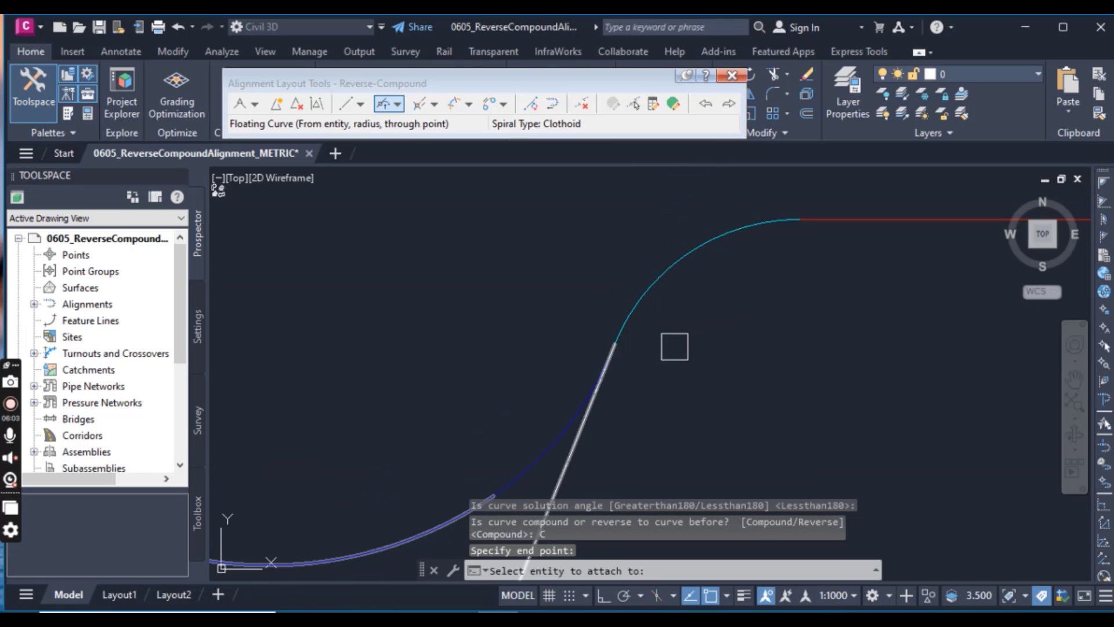
pyautogui.scroll(-4, 674, 343)
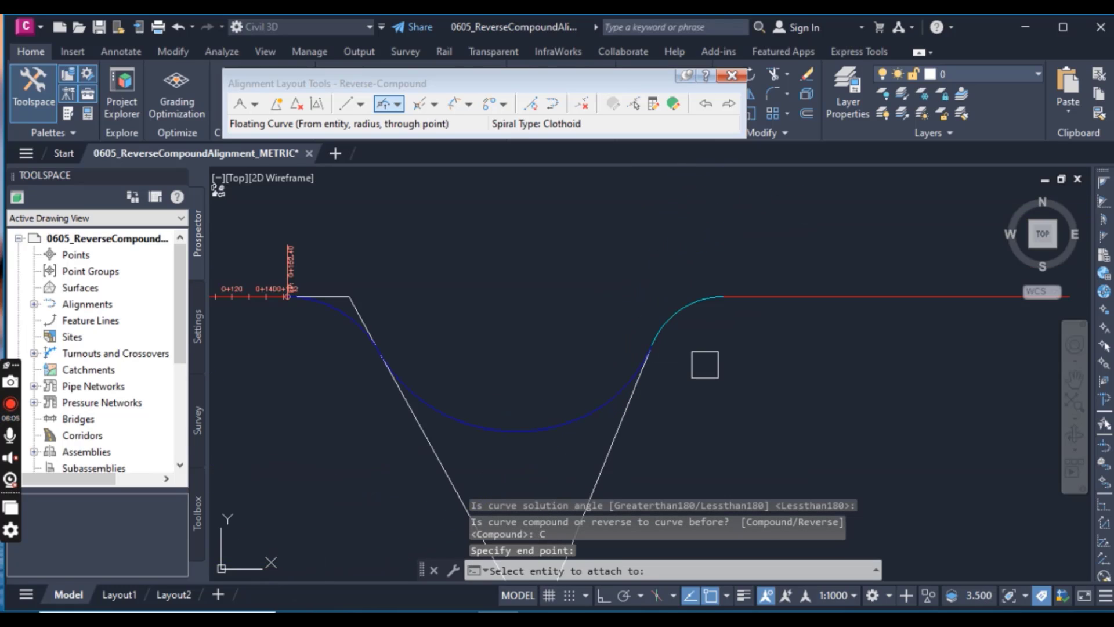
pyautogui.scroll(3, 705, 365)
pyautogui.press('Return')
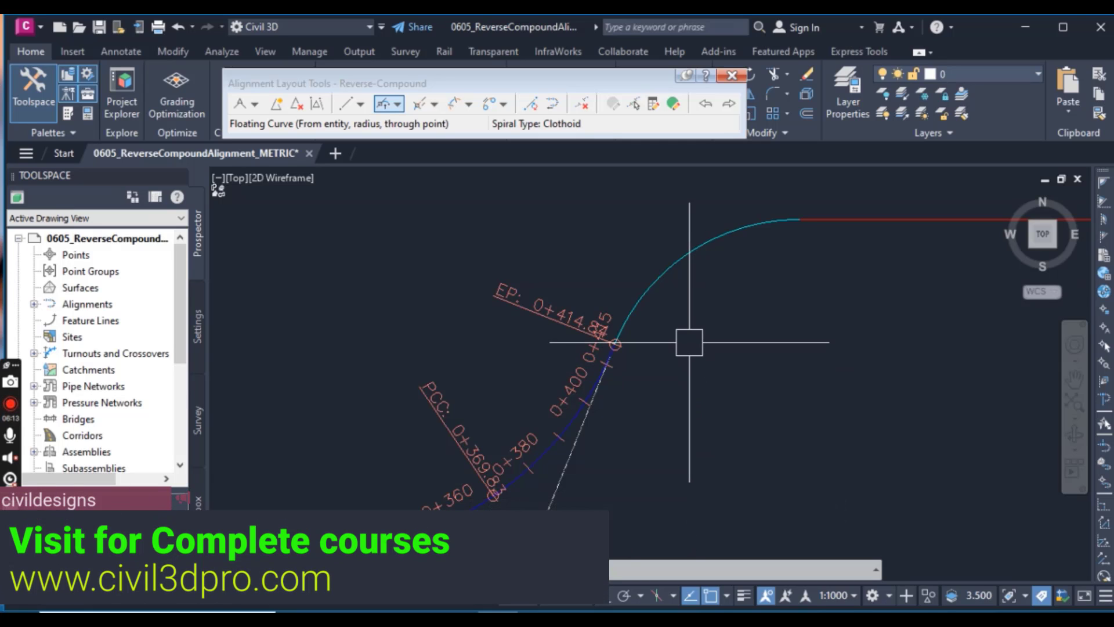
# - Examine the stationed alignment along the reverse and compound curves and the remaining cyan curve up to the second tangent
pyautogui.scroll(-3, 644, 299)
pyautogui.scroll(4, 418, 401)
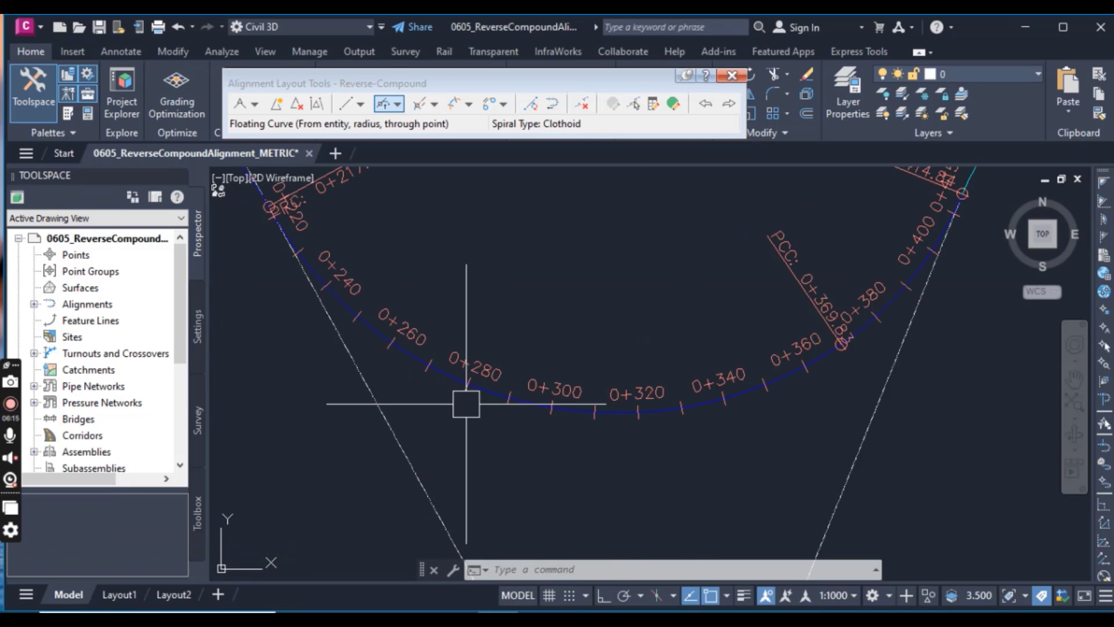
pyautogui.scroll(-4, 455, 406)
pyautogui.scroll(5, 598, 398)
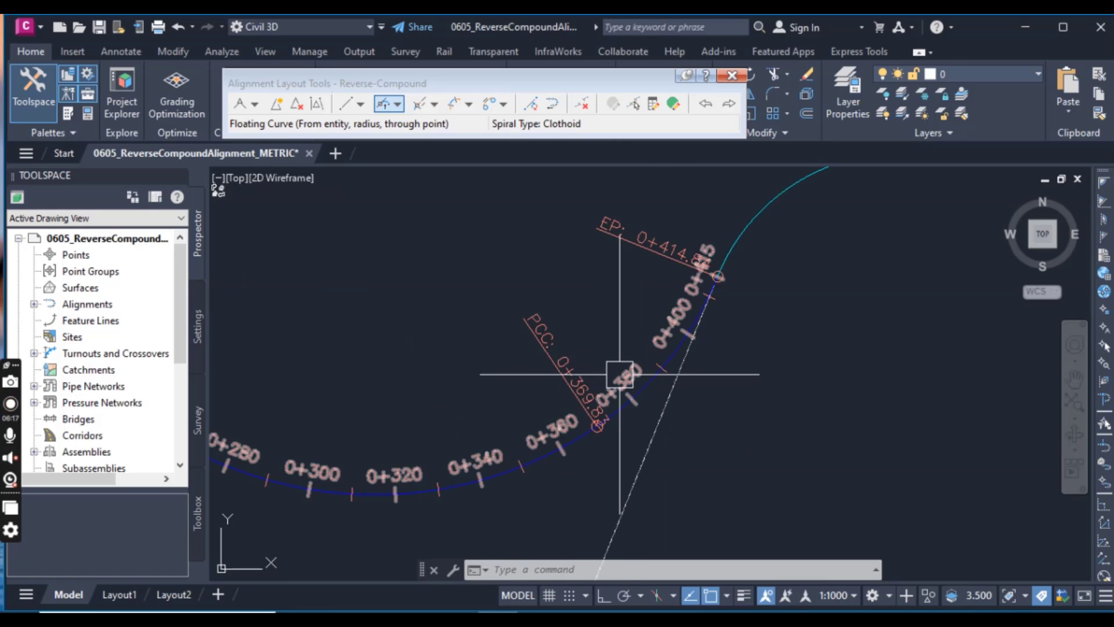
pyautogui.scroll(-5, 605, 373)
pyautogui.scroll(2, 673, 308)
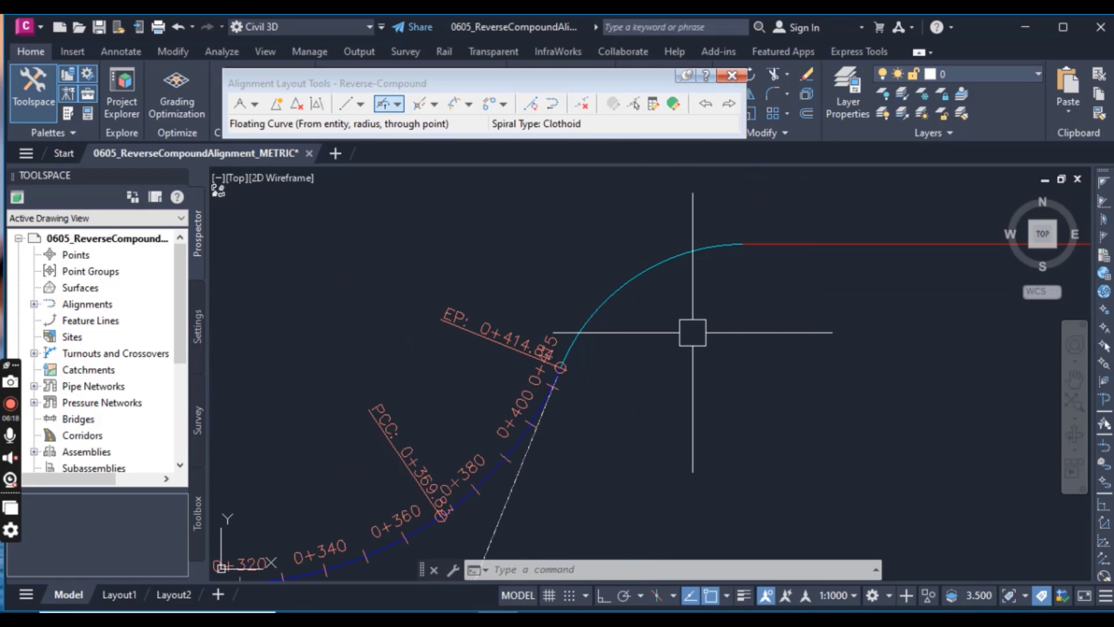
pyautogui.scroll(-2, 674, 376)
pyautogui.scroll(4, 672, 343)
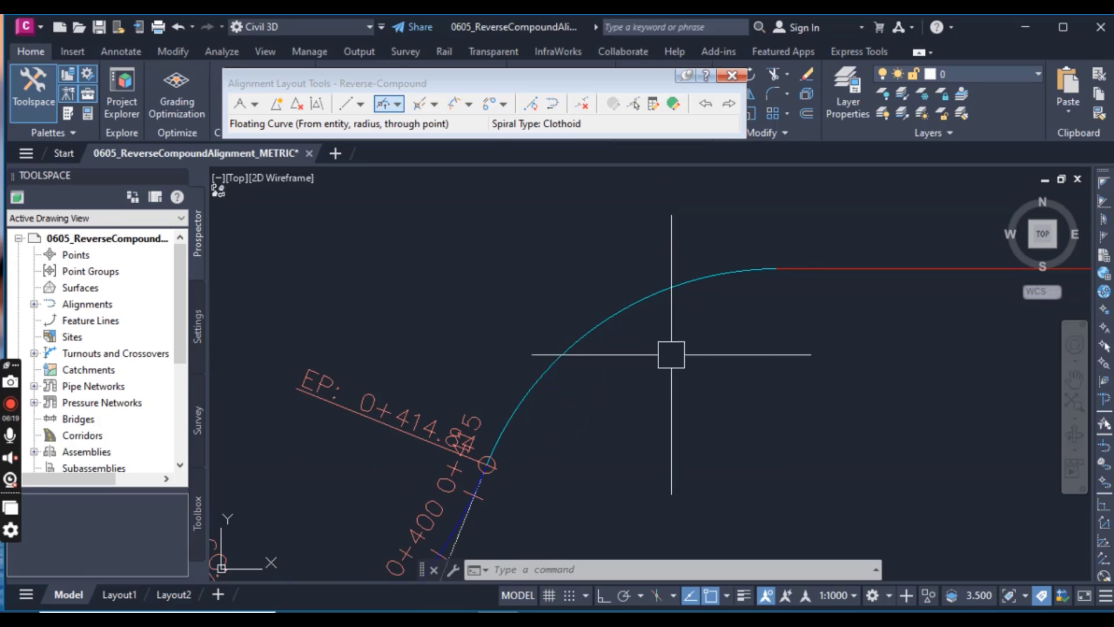
pyautogui.scroll(-4, 633, 353)
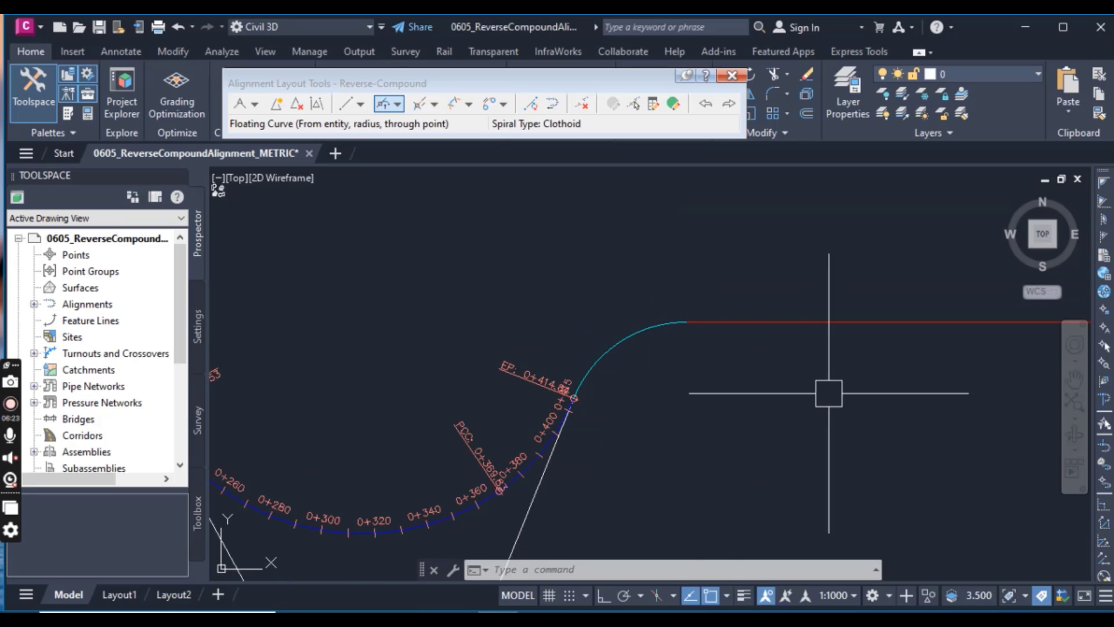
pyautogui.moveTo(693, 399); pyautogui.dragTo(684, 401, button='middle')
pyautogui.scroll(-3, 658, 400)
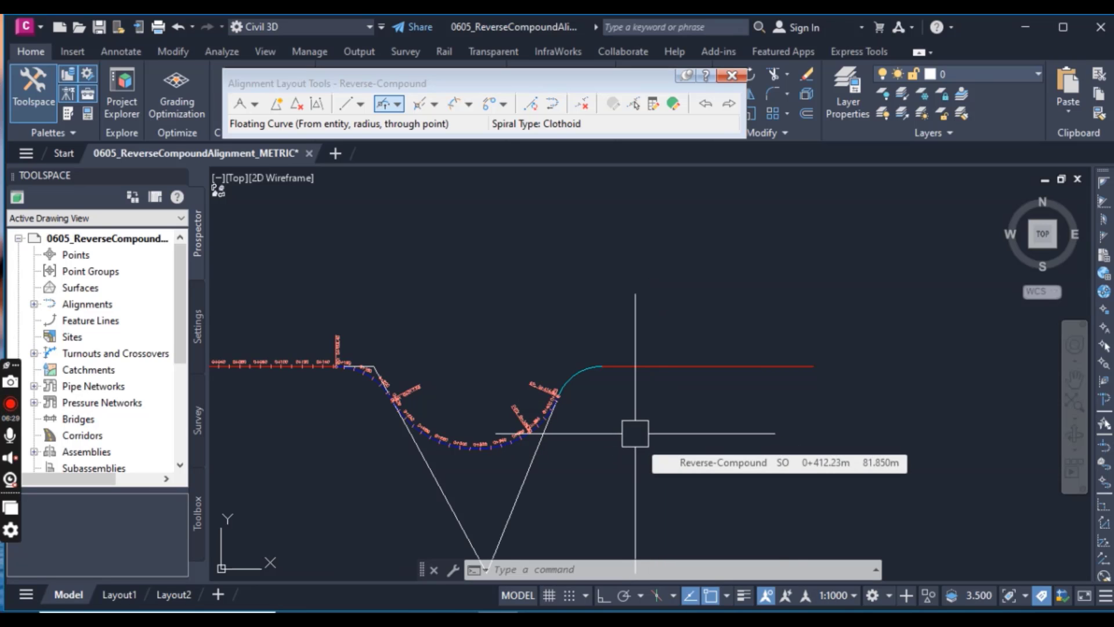
# - Add a free curve fillet between the compound curve and the second tangent, passing through a point on the cyan curve
pyautogui.click(398, 103)
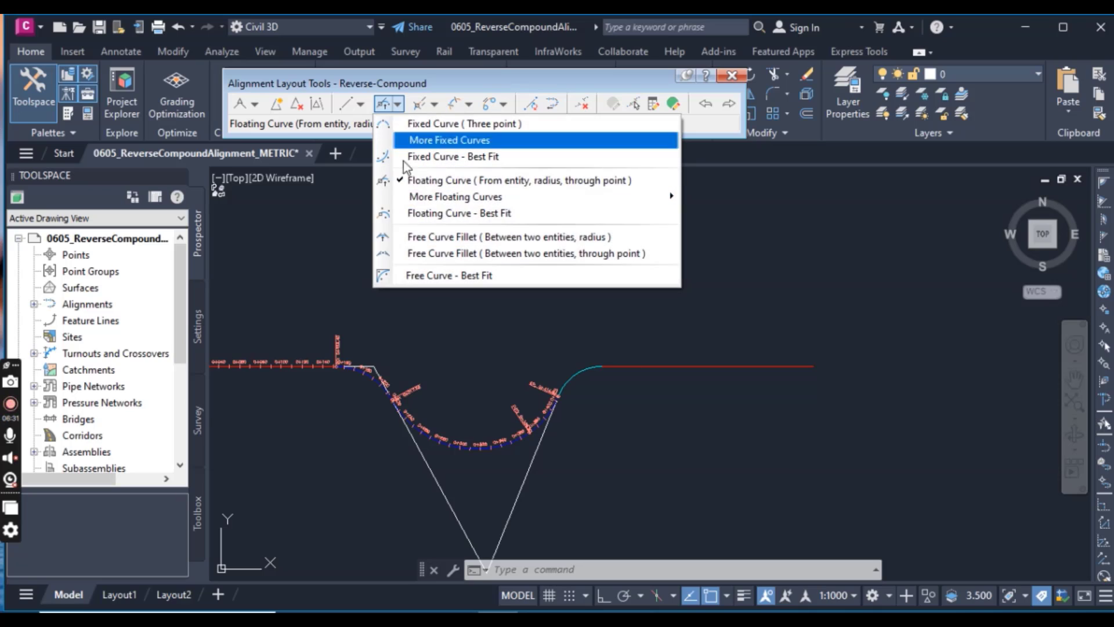
pyautogui.click(442, 255)
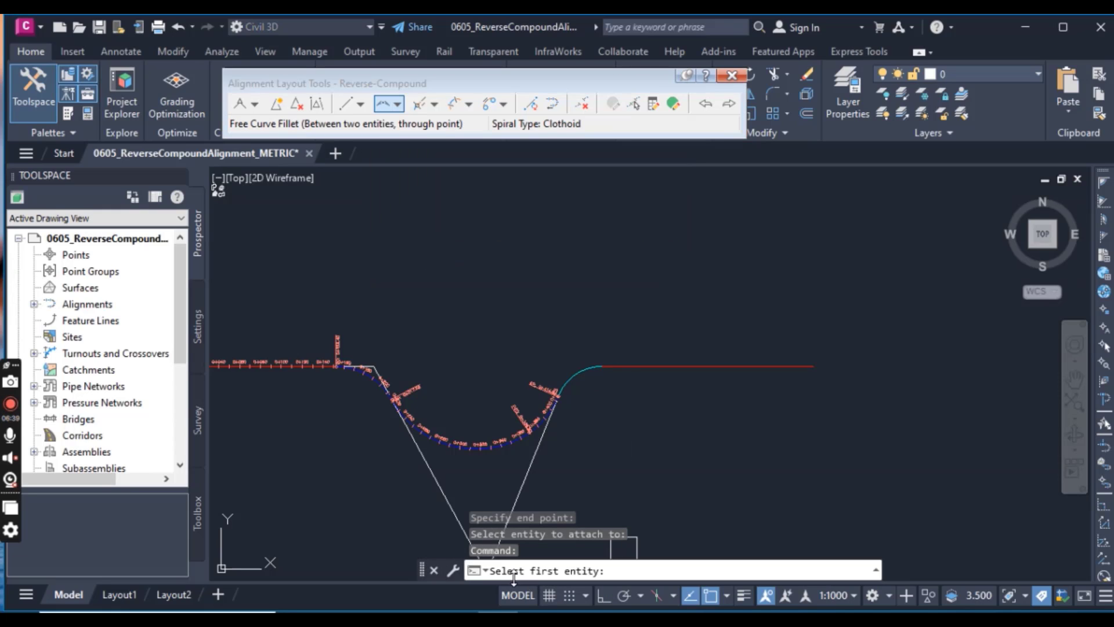
pyautogui.scroll(8, 547, 393)
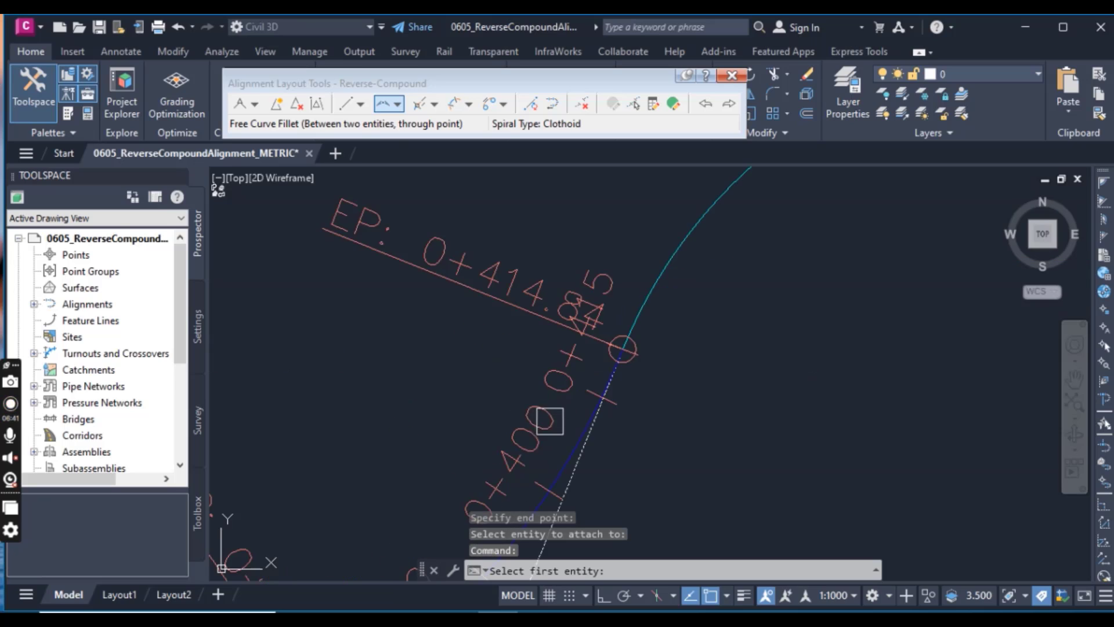
pyautogui.click(519, 445)
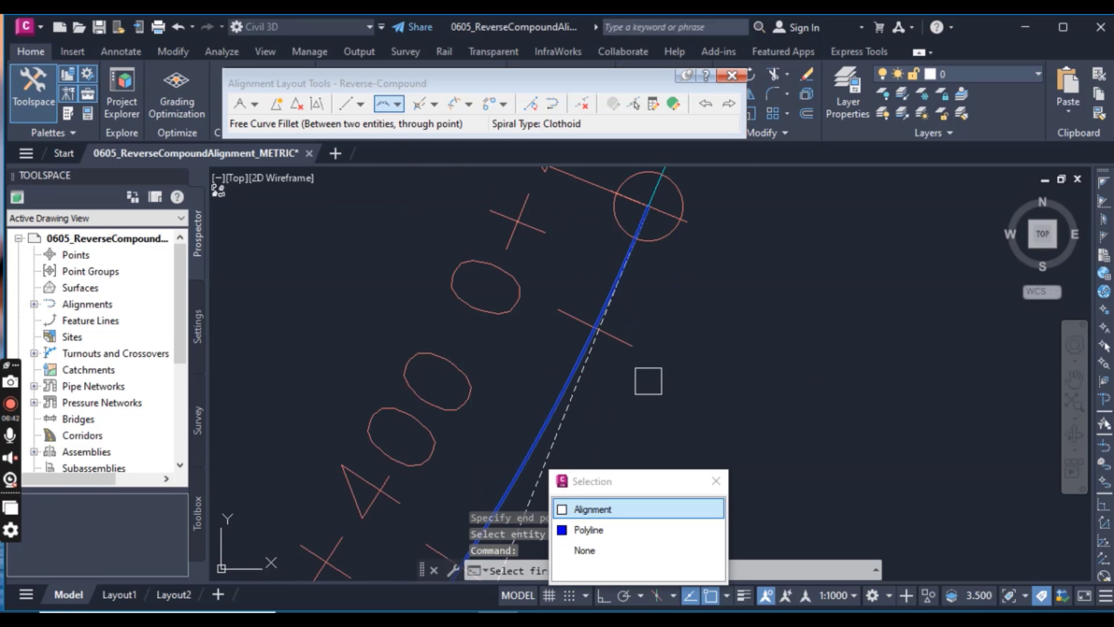
pyautogui.press('Return')
pyautogui.scroll(-8, 607, 405)
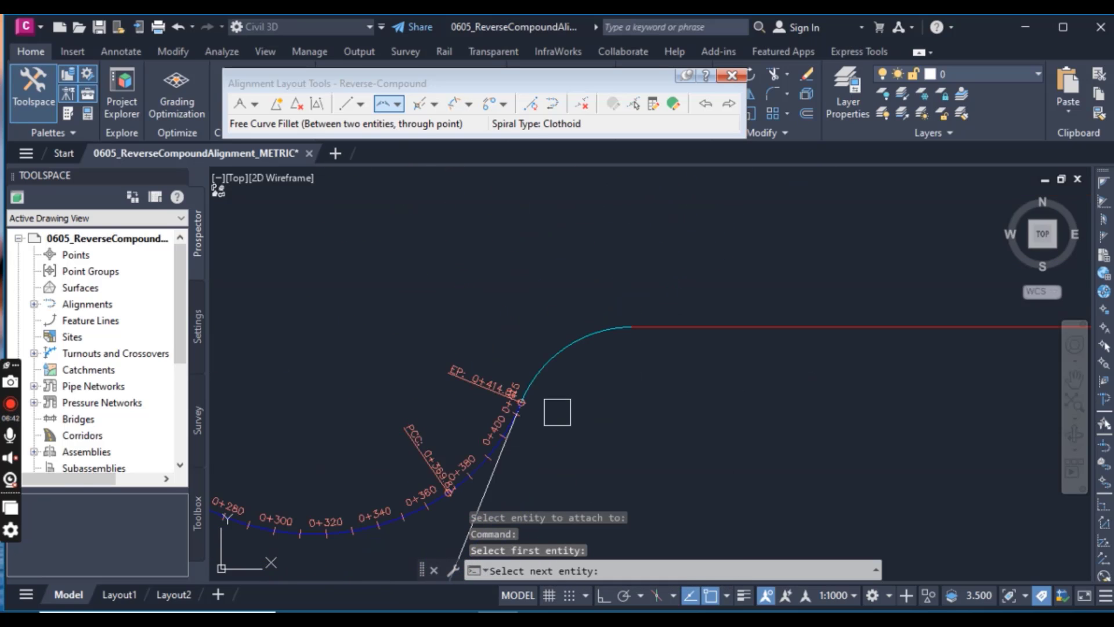
pyautogui.click(687, 322)
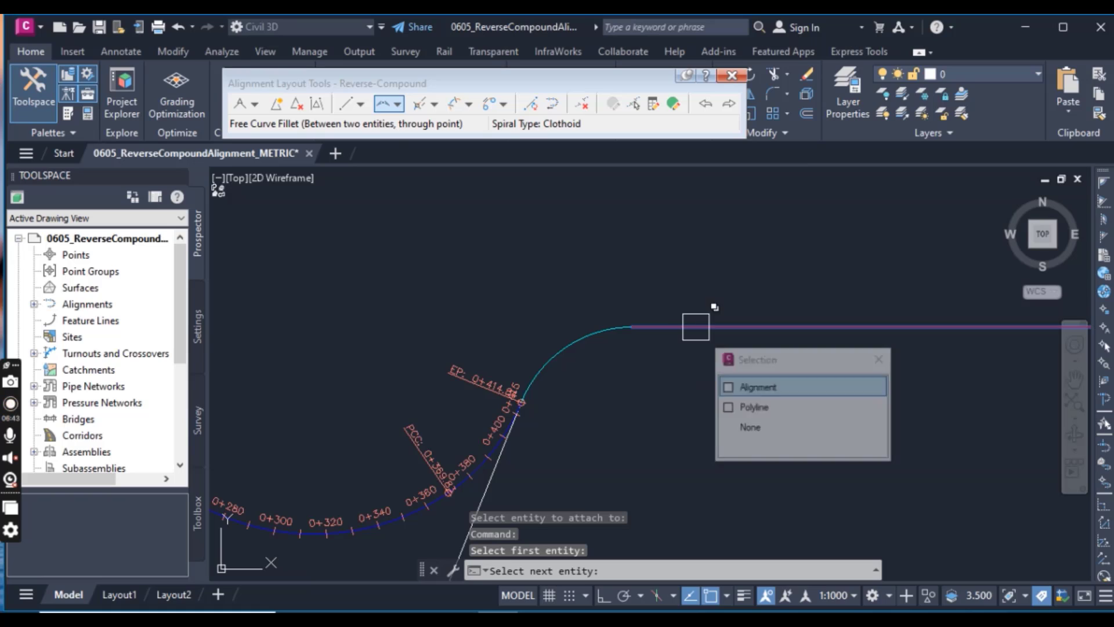
pyautogui.click(761, 392)
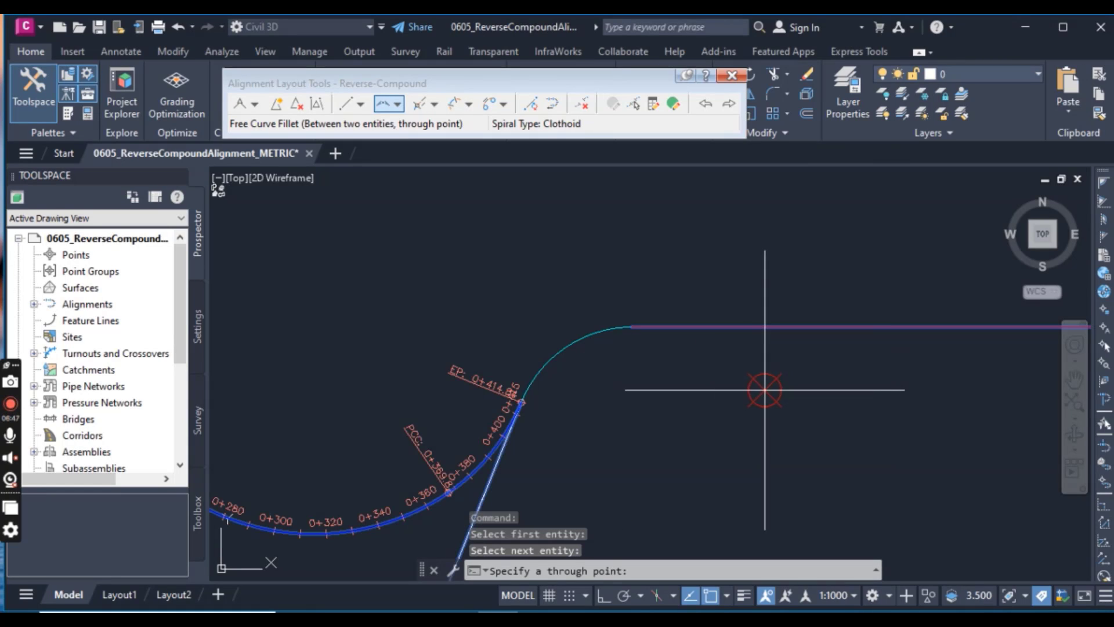
pyautogui.click(569, 343)
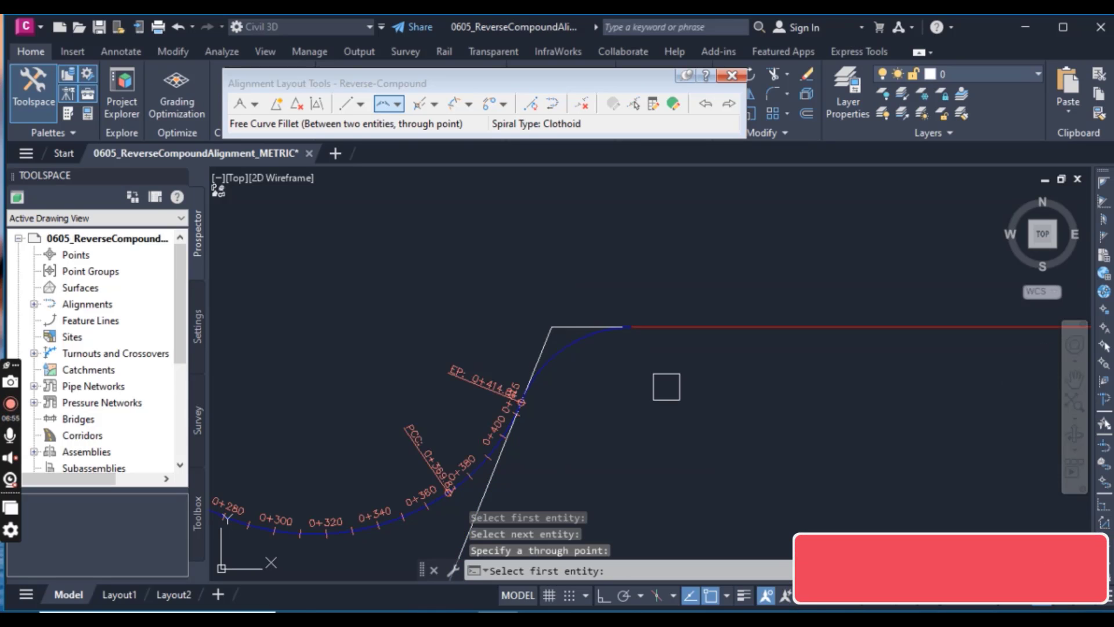
pyautogui.press('Return')
pyautogui.scroll(-2, 648, 367)
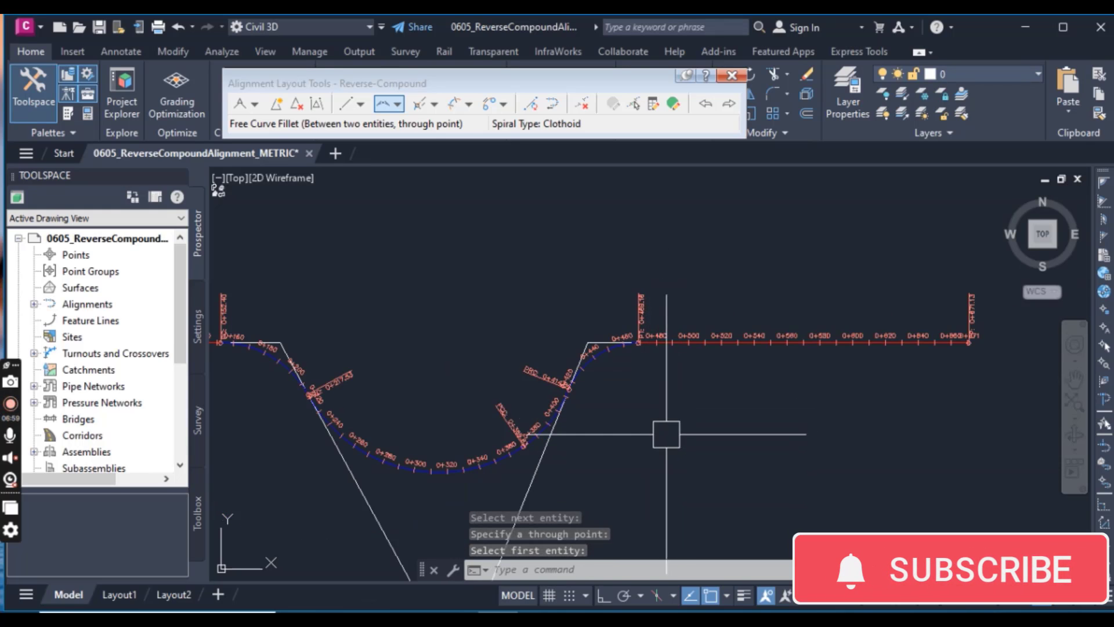
pyautogui.moveTo(667, 435); pyautogui.dragTo(652, 341, button='middle')
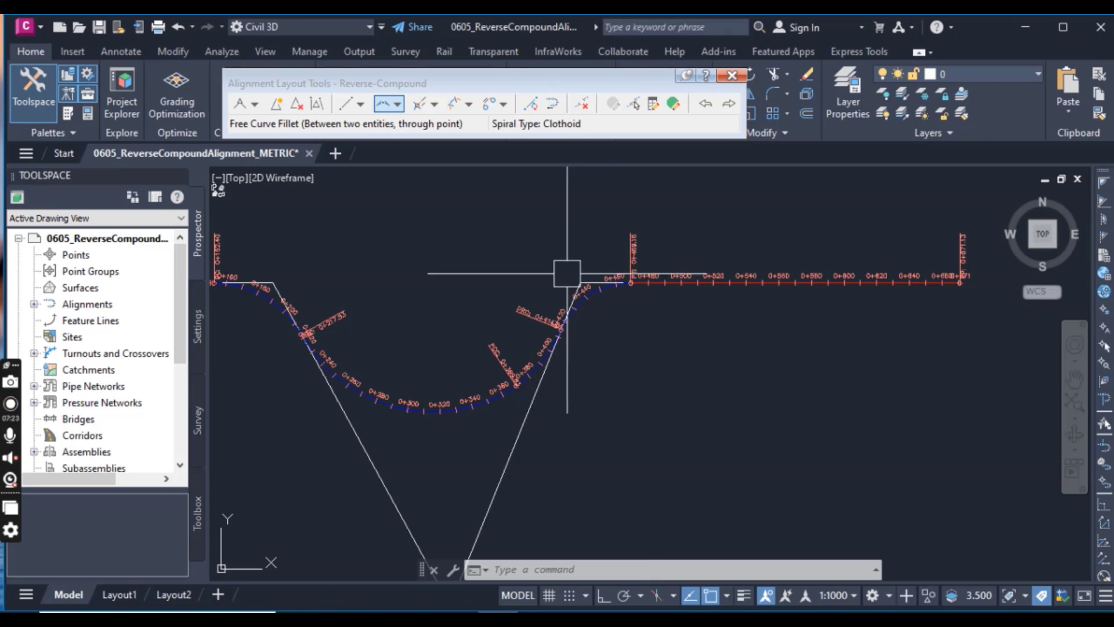
# - Select the alignment and stretch the grip where the last curve meets the second tangent to a point above the original tangent
pyautogui.scroll(6, 633, 284)
pyautogui.click(726, 299)
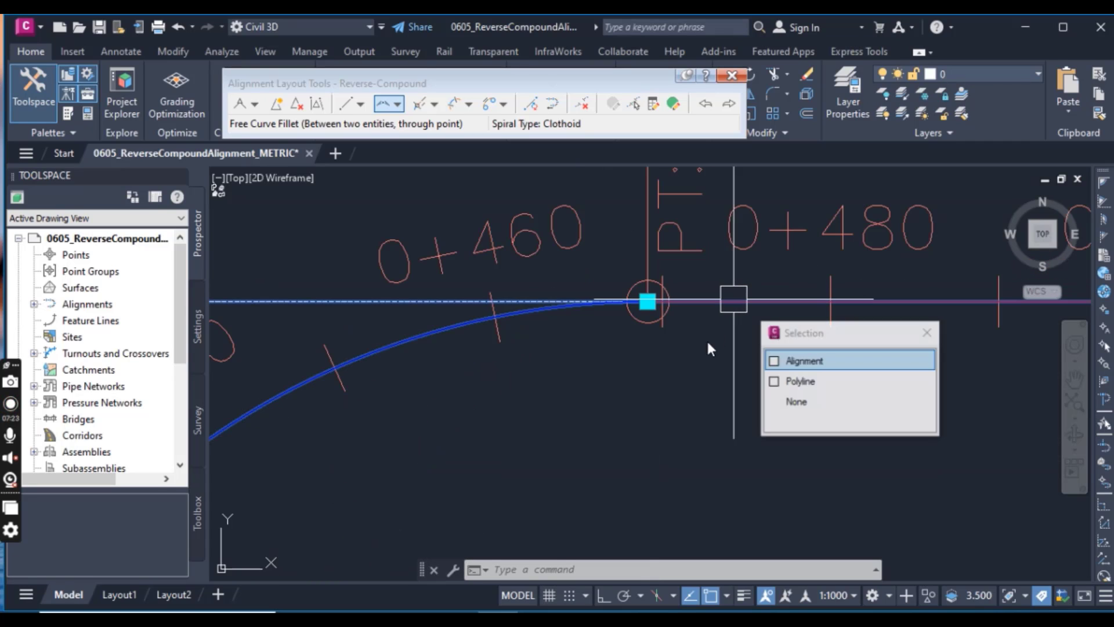
pyautogui.click(647, 300)
pyautogui.click(716, 301)
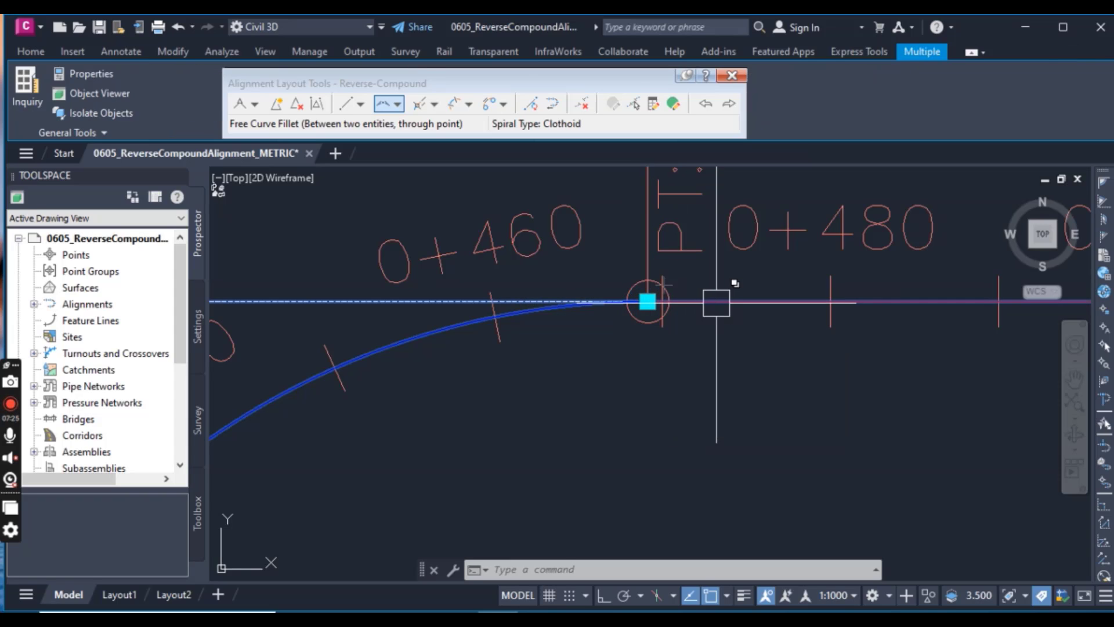
pyautogui.click(647, 302)
pyautogui.scroll(-3, 614, 448)
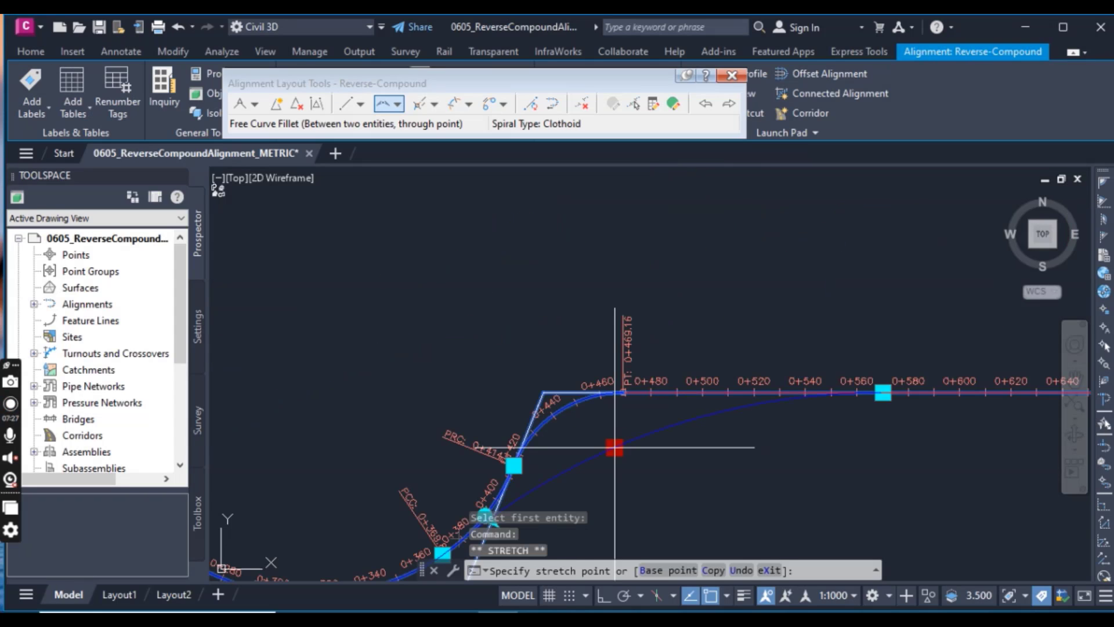
pyautogui.scroll(-5, 665, 257)
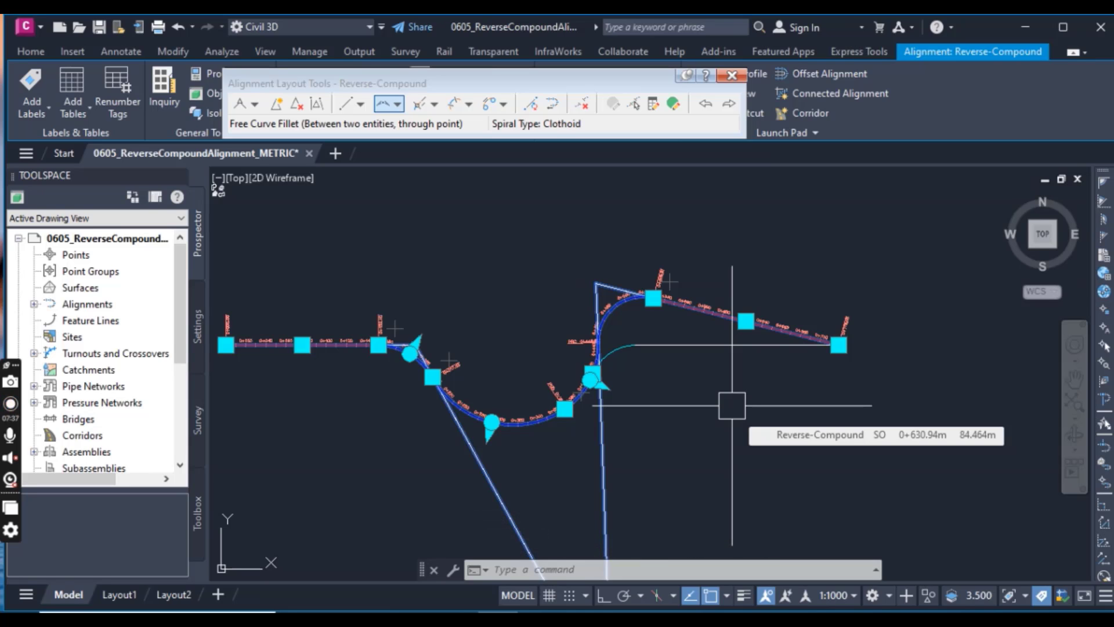
pyautogui.scroll(3, 731, 410)
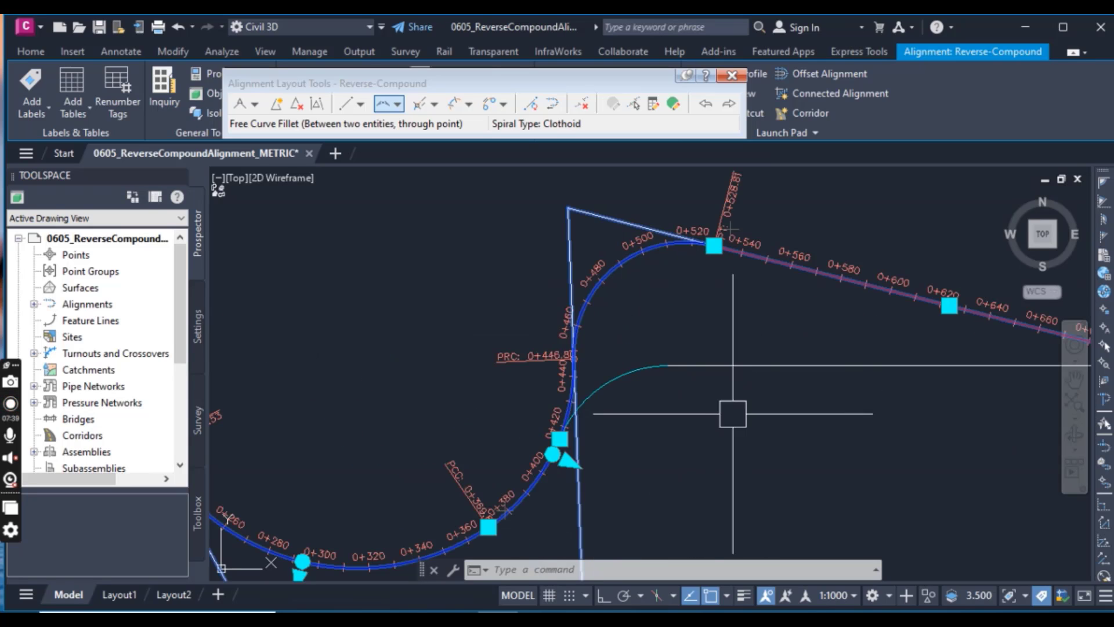
pyautogui.scroll(-3, 678, 398)
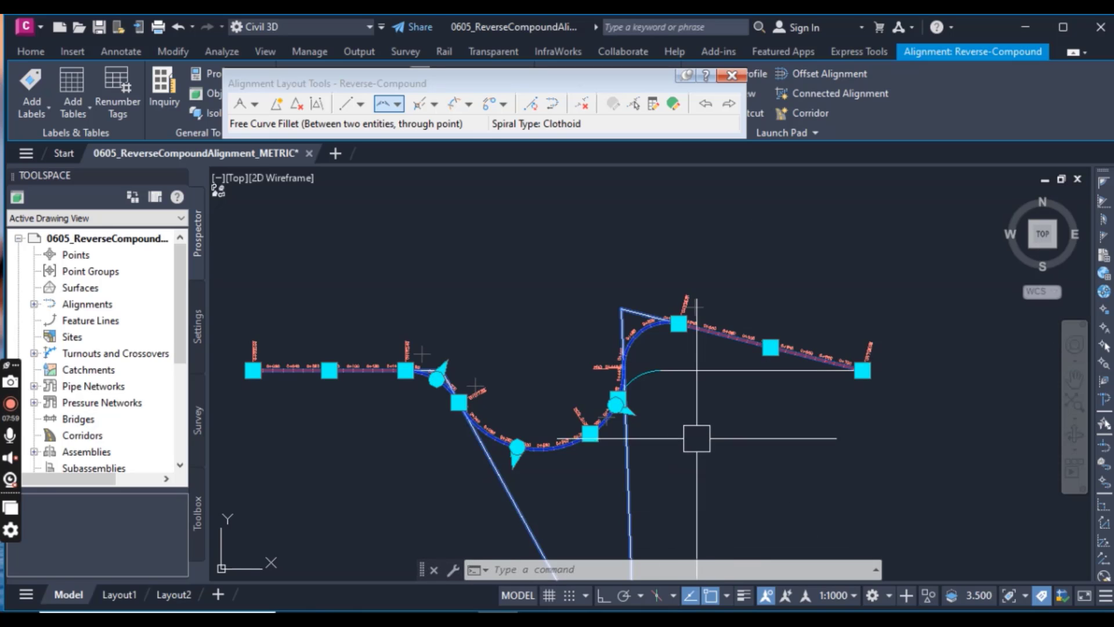
pyautogui.scroll(-2, 696, 438)
pyautogui.scroll(2, 737, 459)
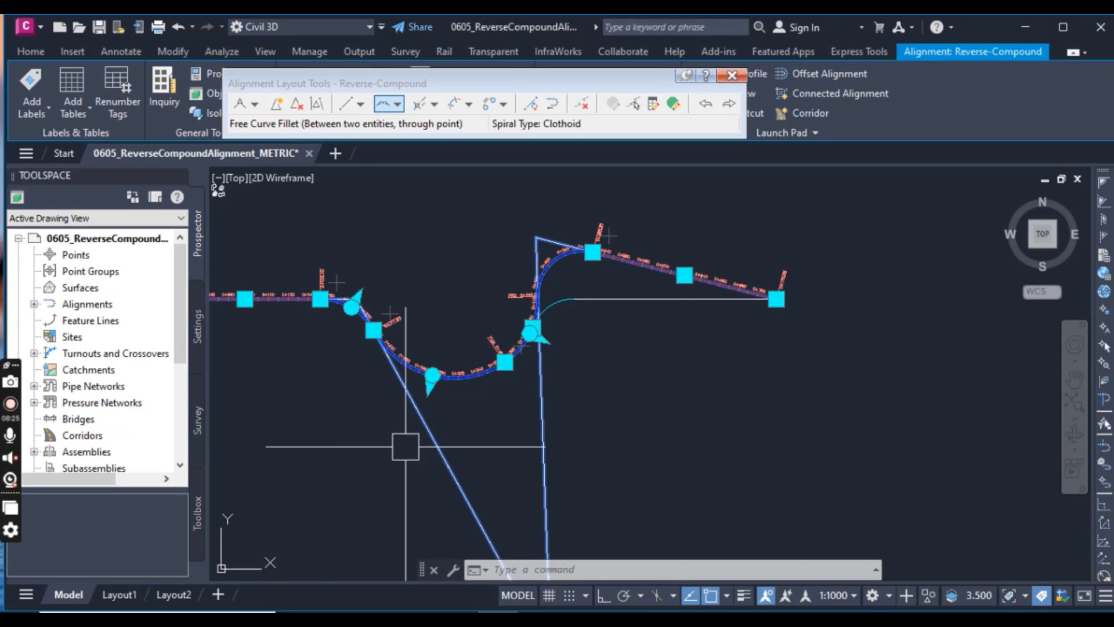
pyautogui.click(10, 403)
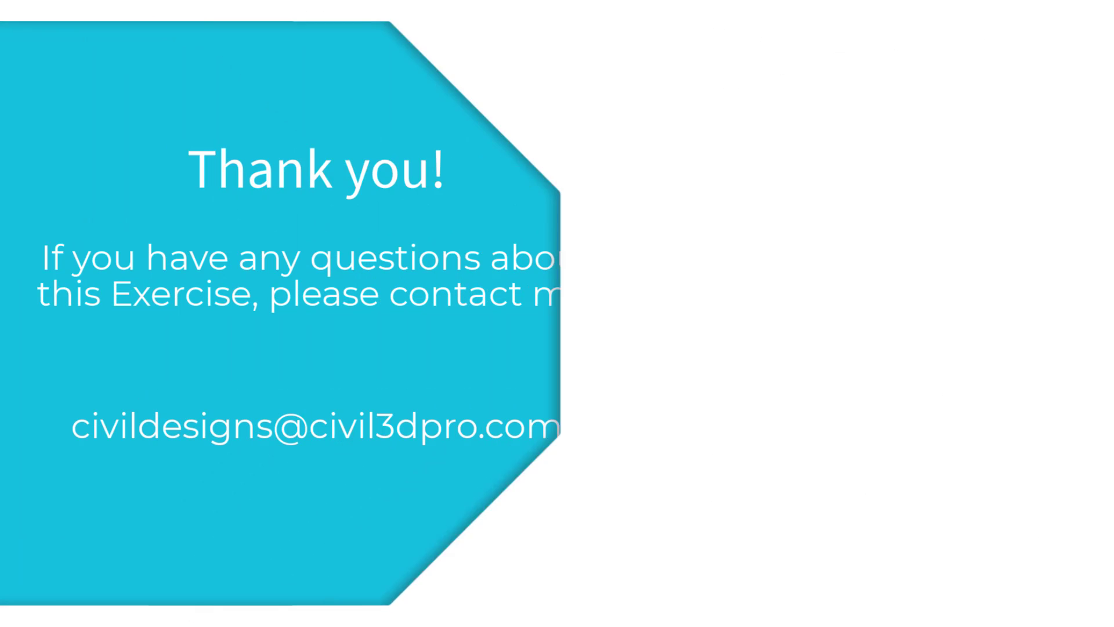